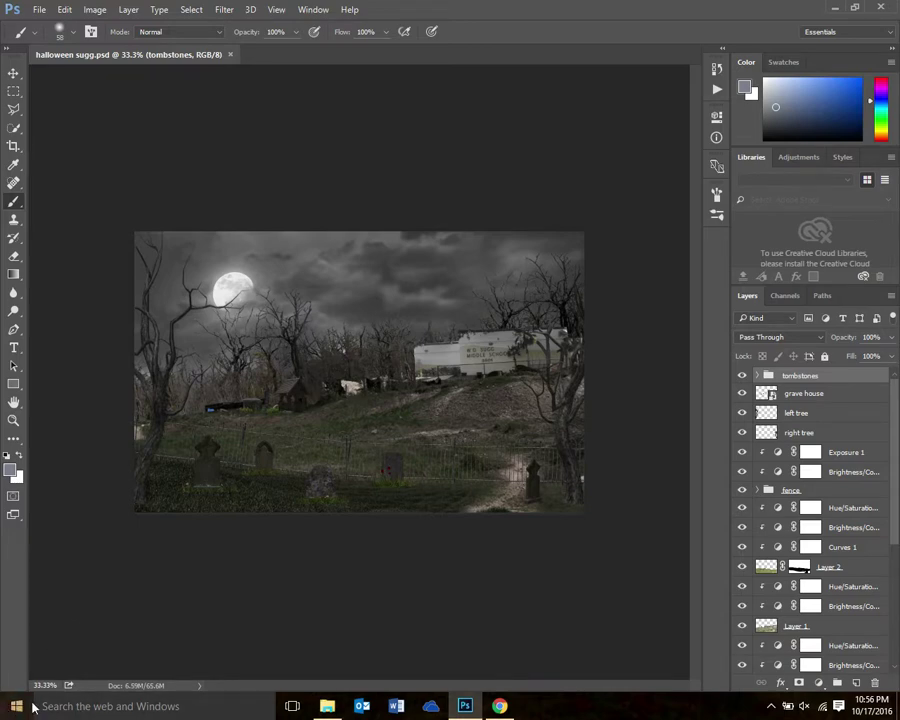
pyautogui.click(15, 708)
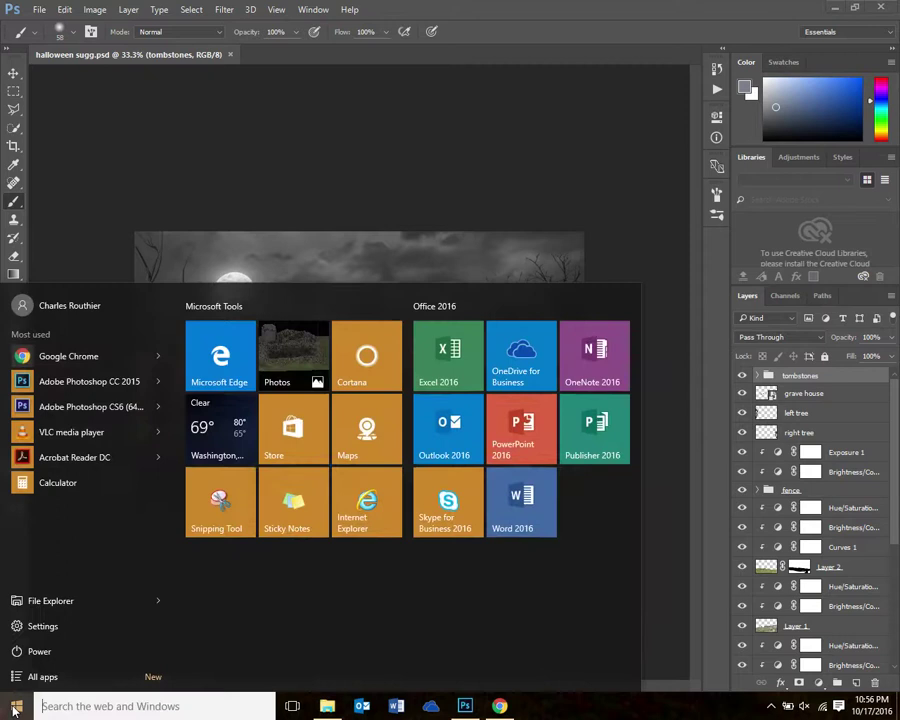
pyautogui.click(77, 307)
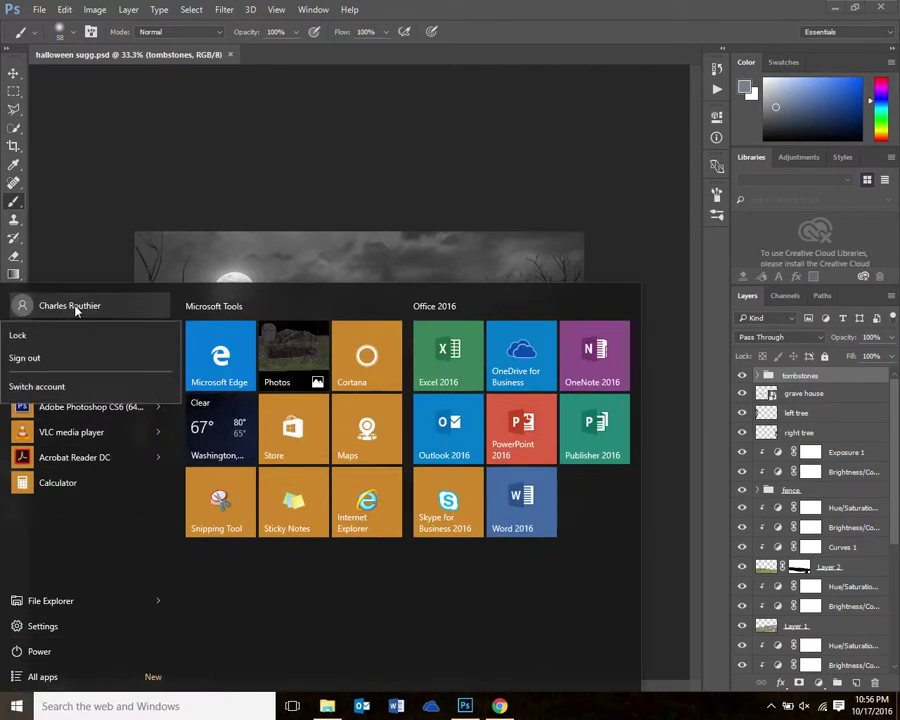
pyautogui.click(64, 366)
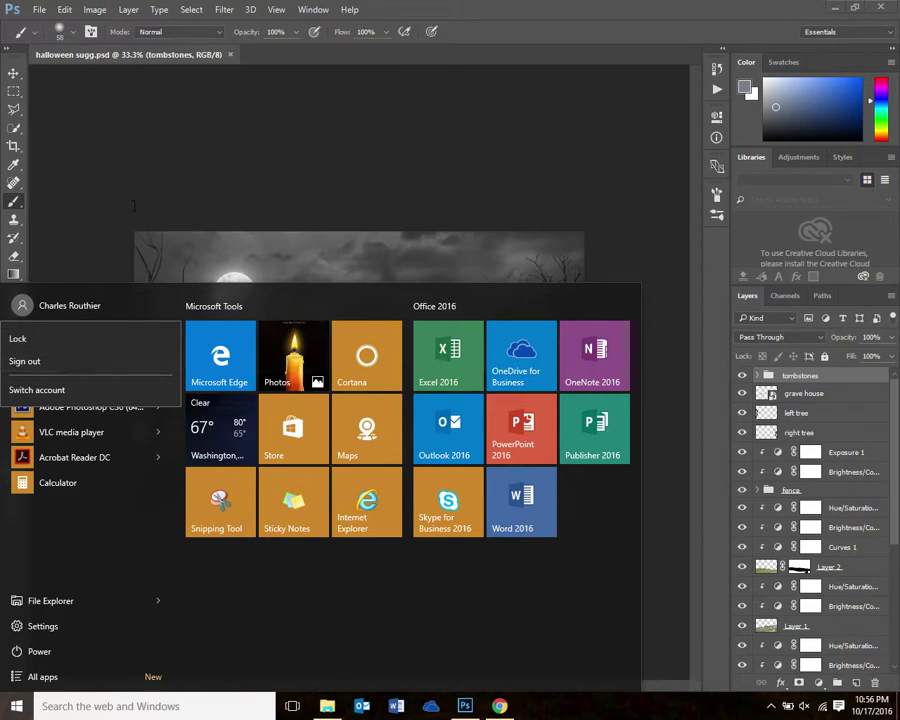
pyautogui.click(105, 217)
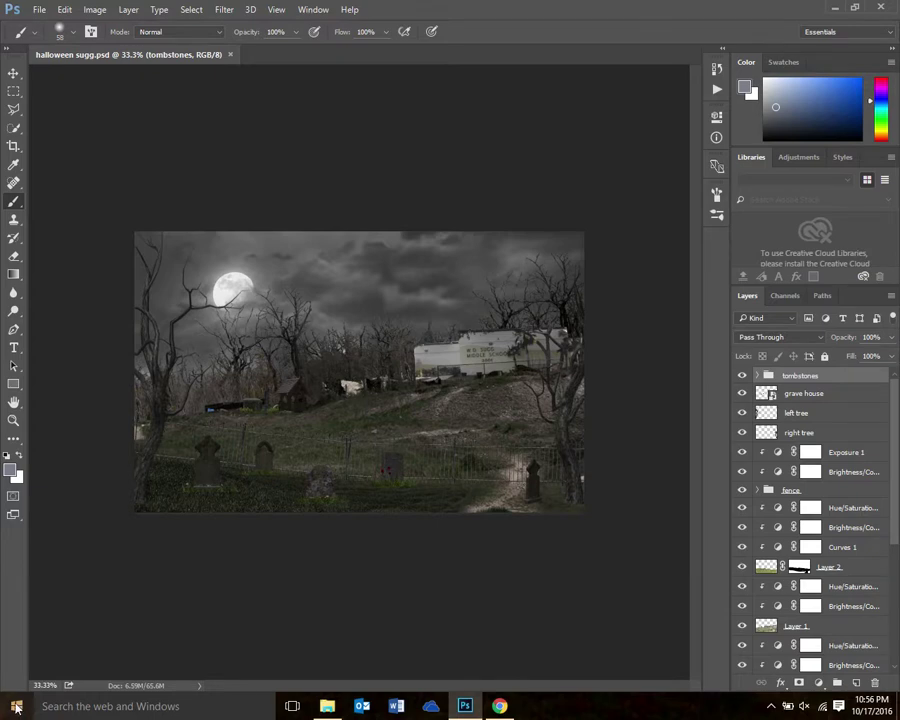
pyautogui.rightClick(16, 710)
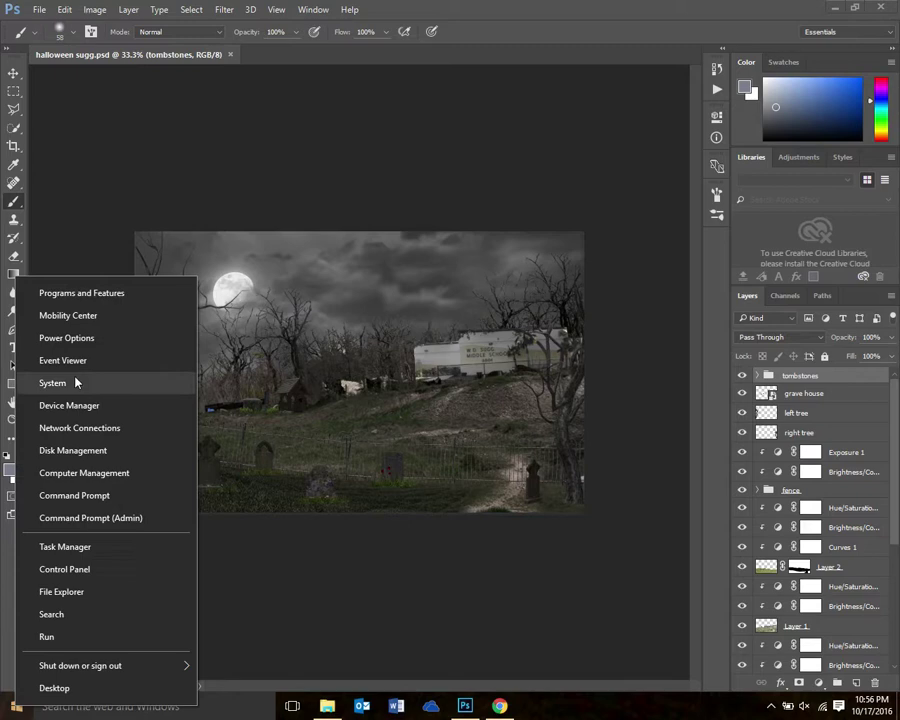
pyautogui.click(272, 590)
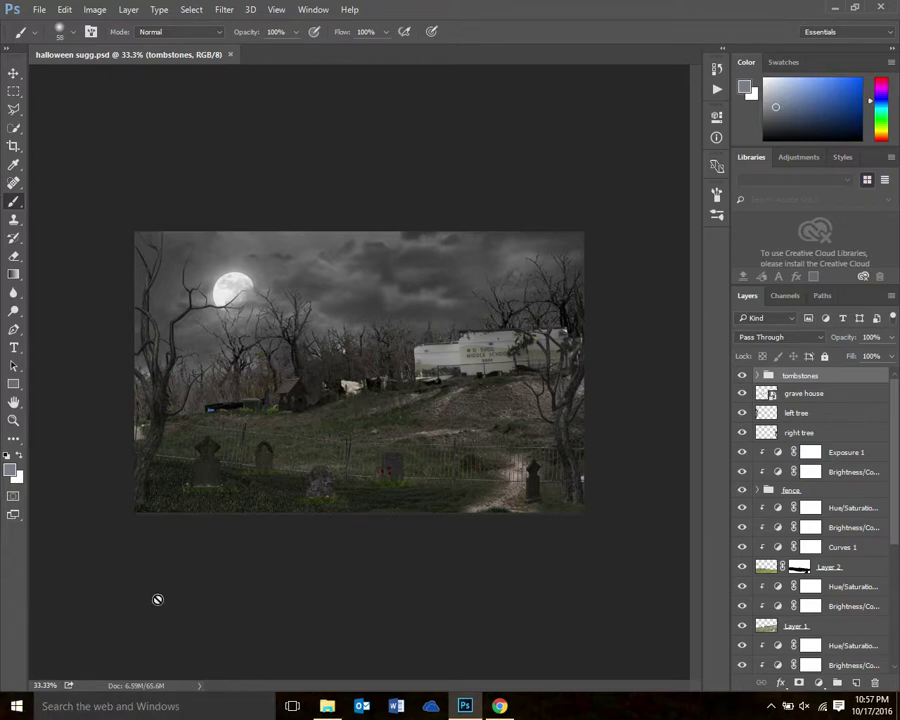
pyautogui.press('super+x')
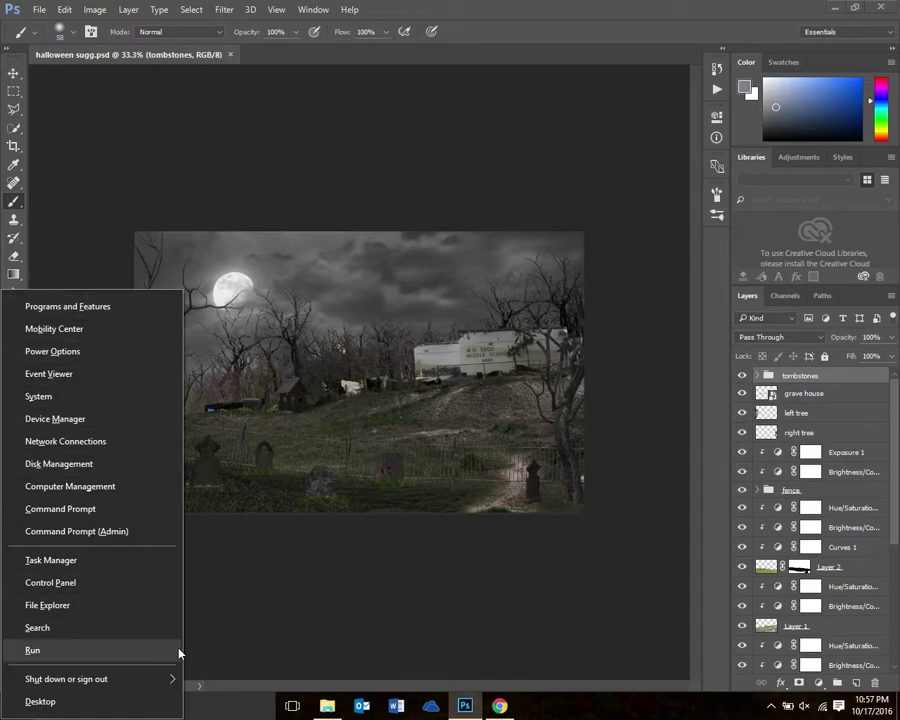
pyautogui.moveTo(97, 681)
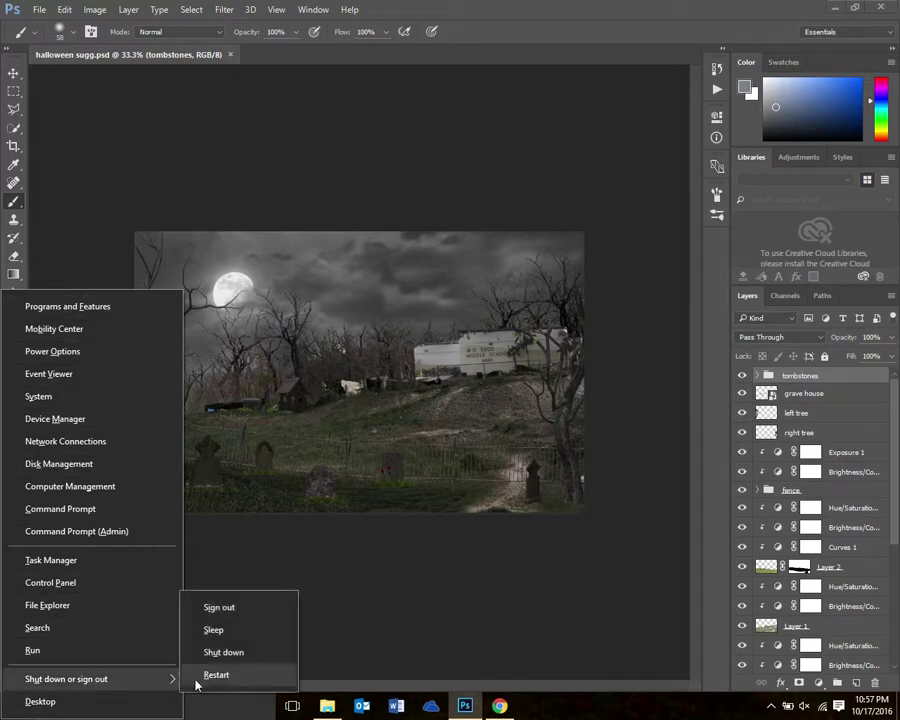
pyautogui.click(366, 562)
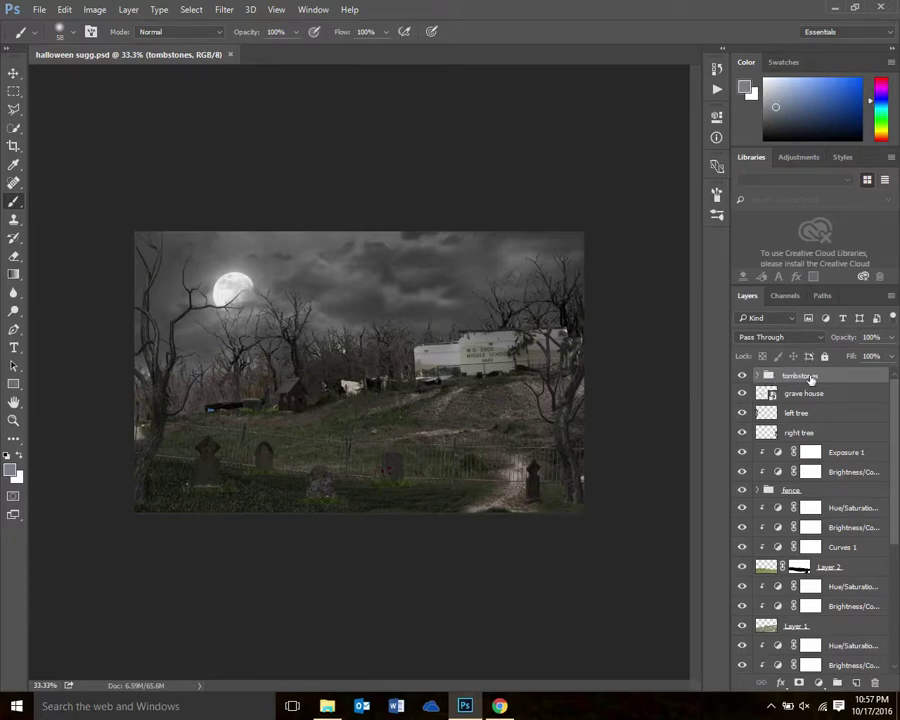
# Step: Move the tomb1 headstone right, from the lower left to the lower centre near the fence
pyautogui.click(758, 375)
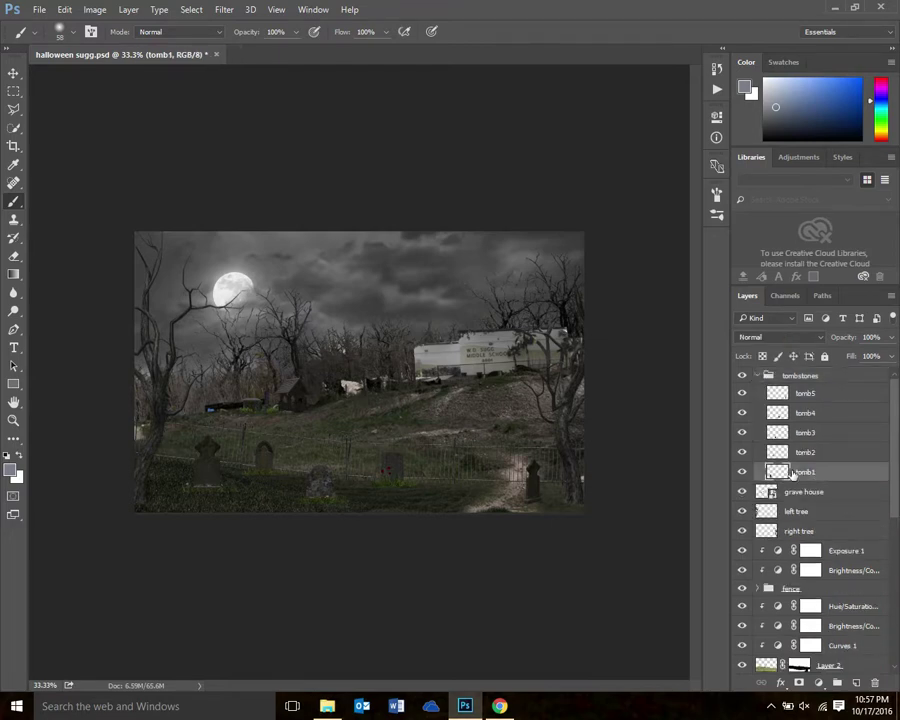
pyautogui.click(810, 476)
pyautogui.click(741, 472)
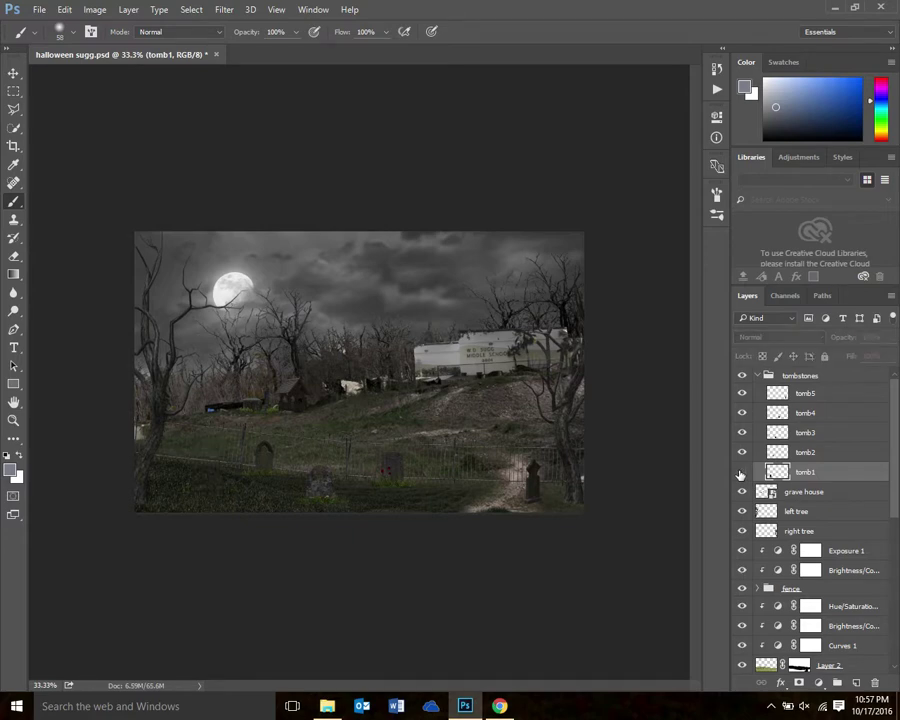
pyautogui.click(741, 472)
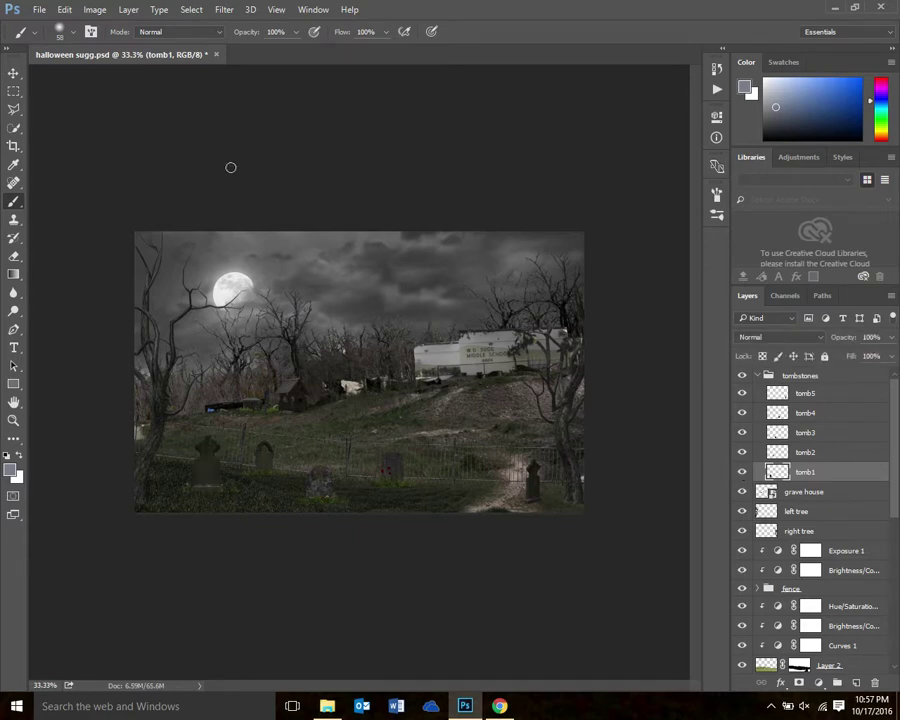
pyautogui.click(14, 73)
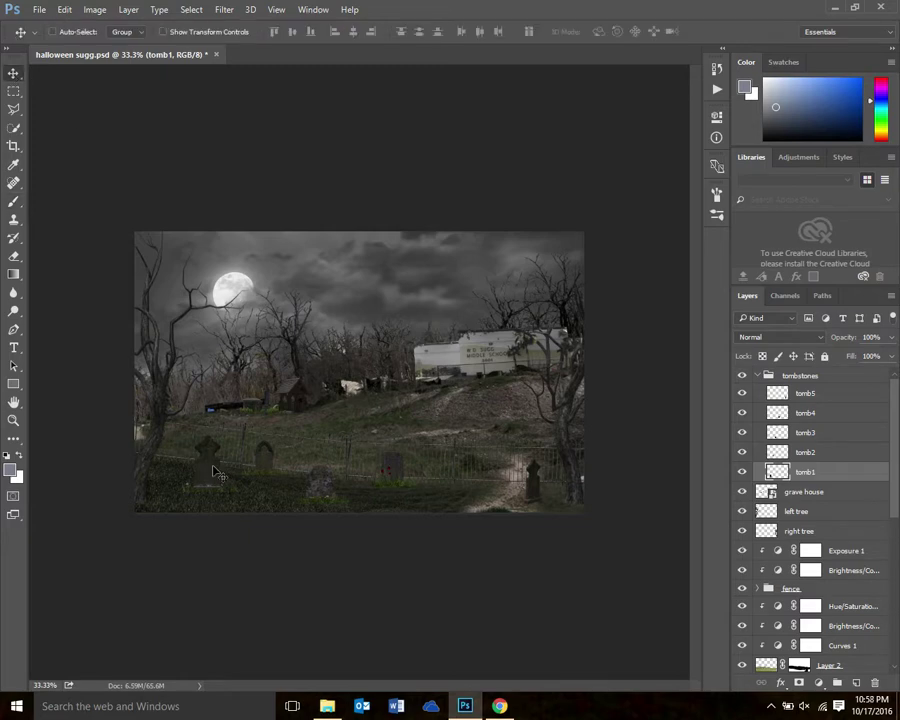
pyautogui.moveTo(208, 472); pyautogui.dragTo(412, 492)
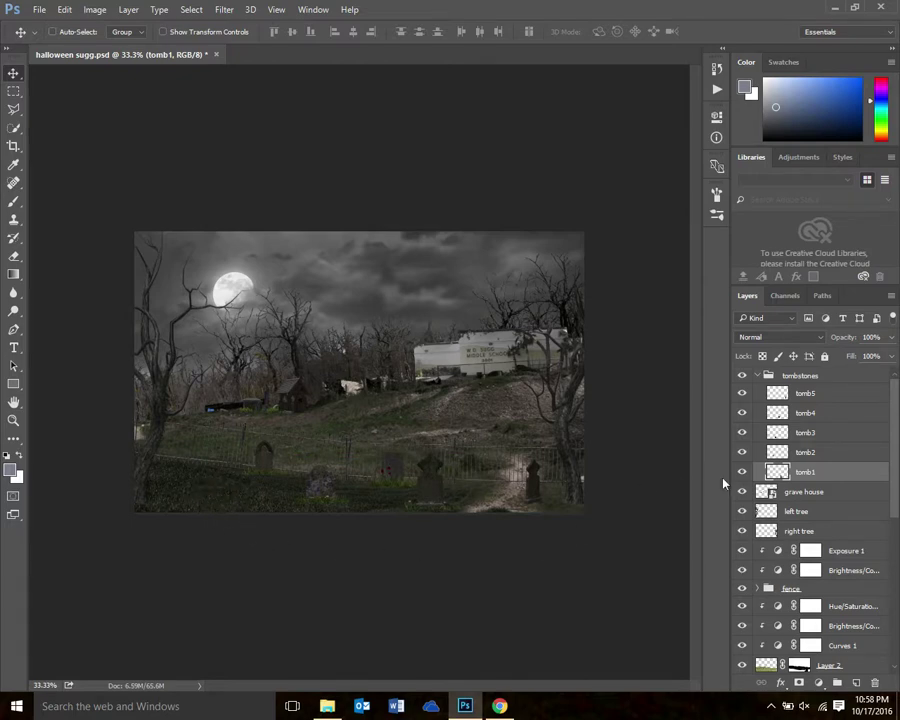
pyautogui.click(757, 374)
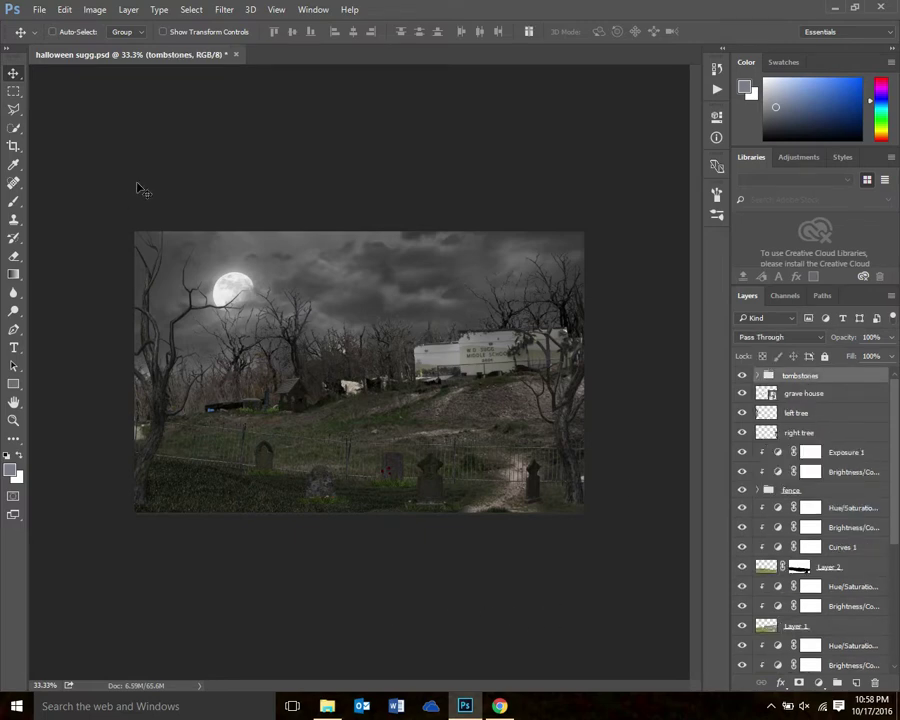
# Step: Open the grave_01 open-grave image and copy all of it
pyautogui.click(38, 12)
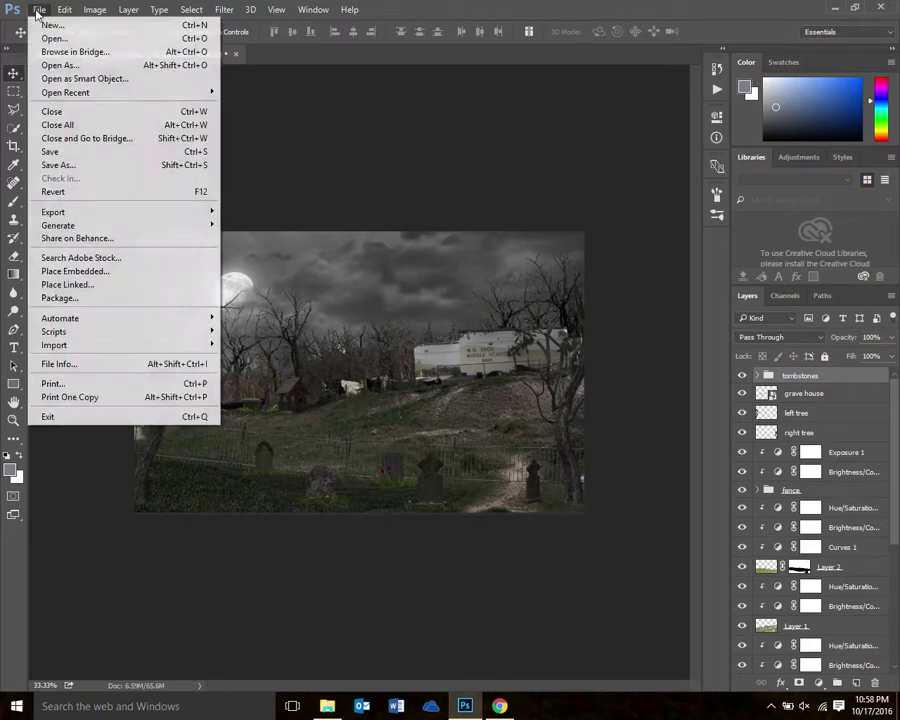
pyautogui.click(46, 37)
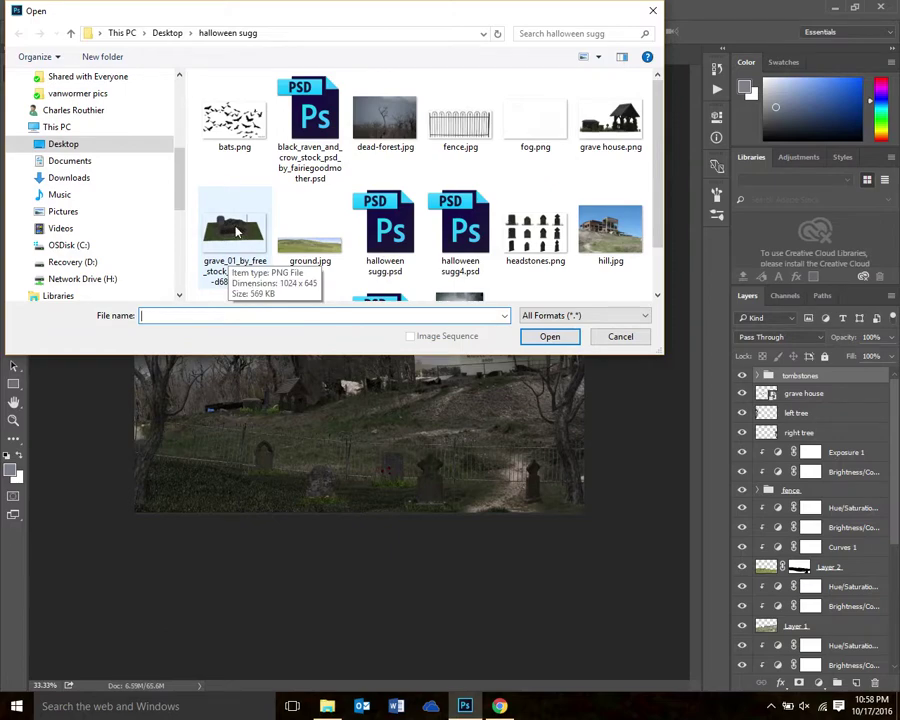
pyautogui.click(240, 262)
pyautogui.click(550, 336)
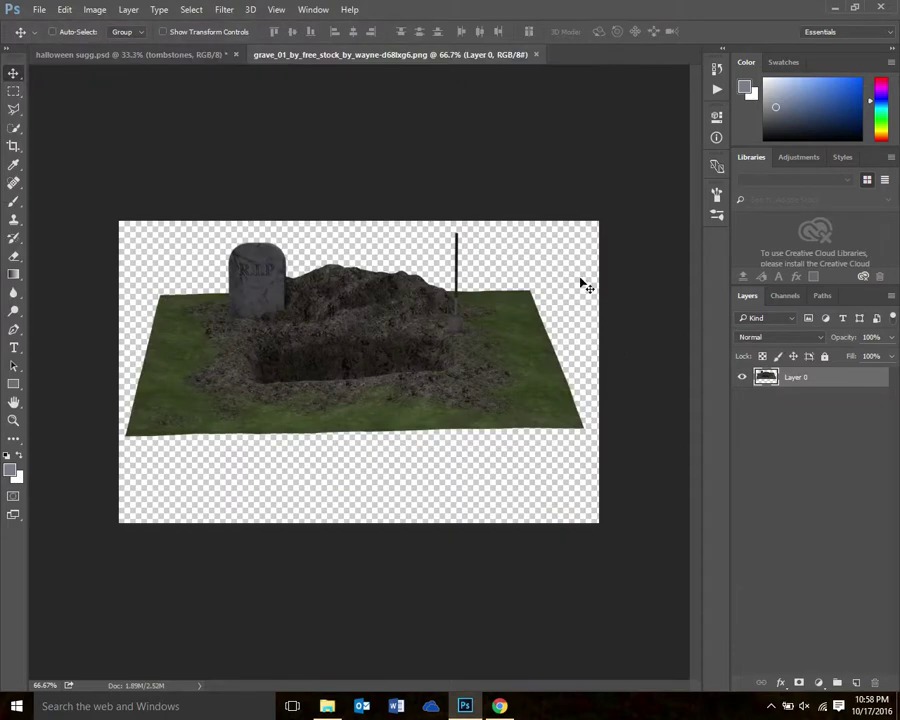
pyautogui.click(190, 10)
pyautogui.click(190, 23)
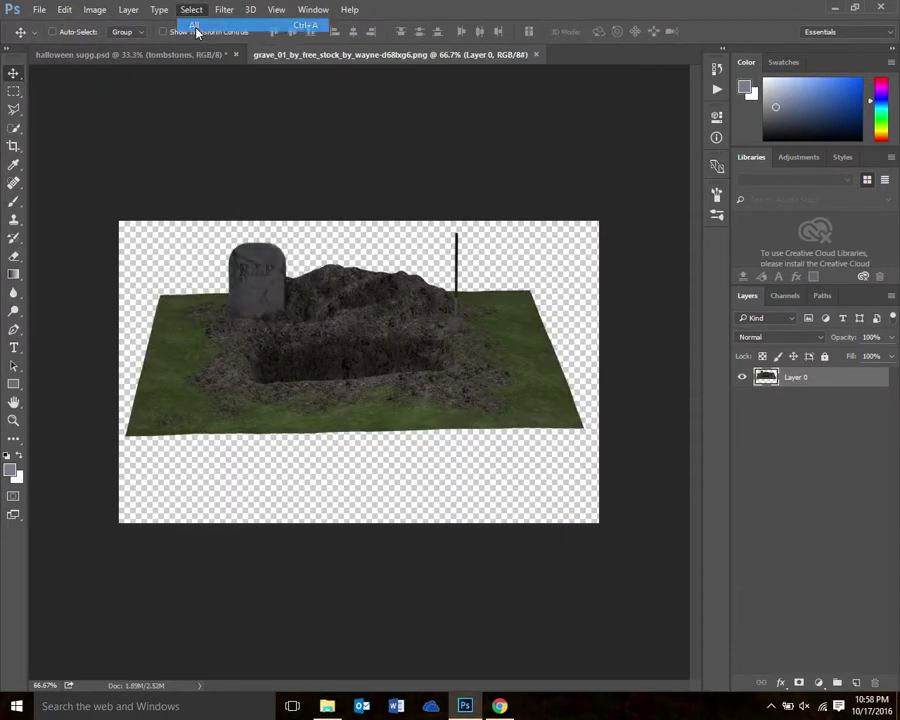
pyautogui.click(64, 10)
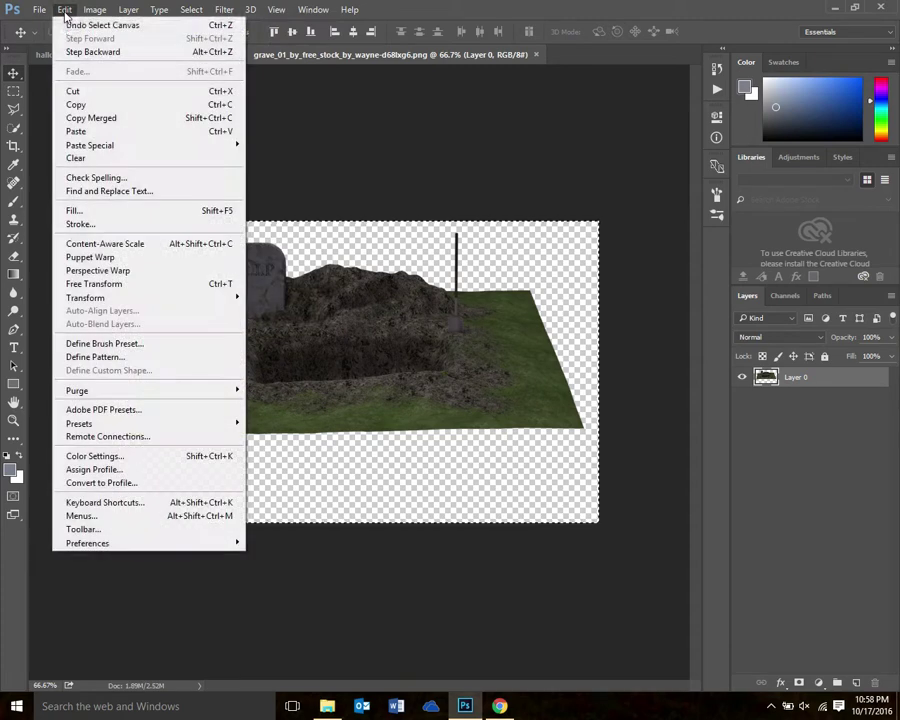
pyautogui.click(80, 104)
# Step: Paste the grave into halloween sugg.psd as Layer 5 and drag it to the lower left
pyautogui.click(132, 55)
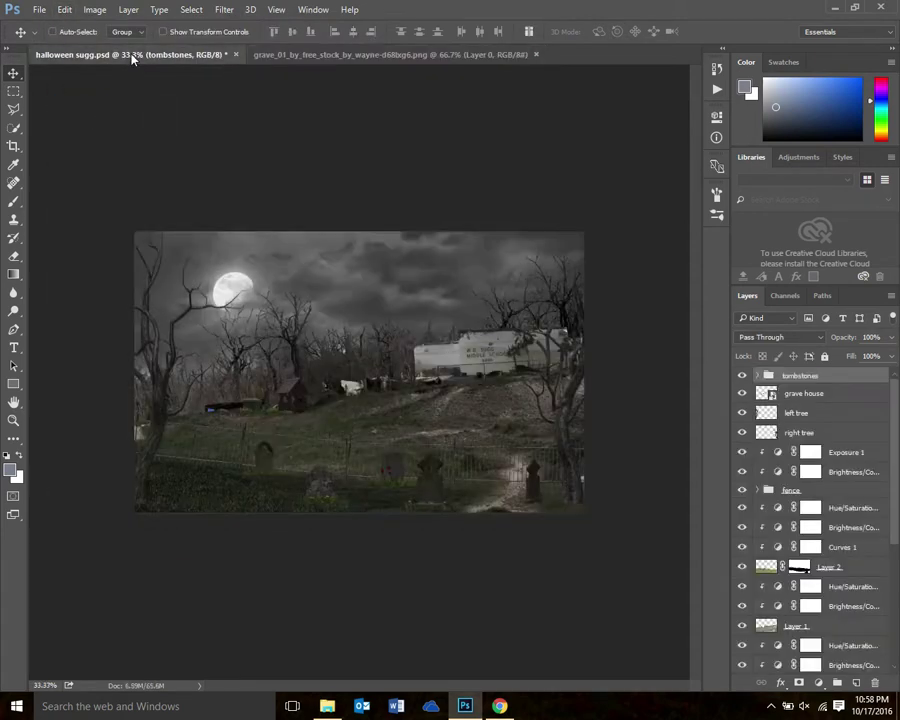
pyautogui.click(64, 10)
pyautogui.click(80, 131)
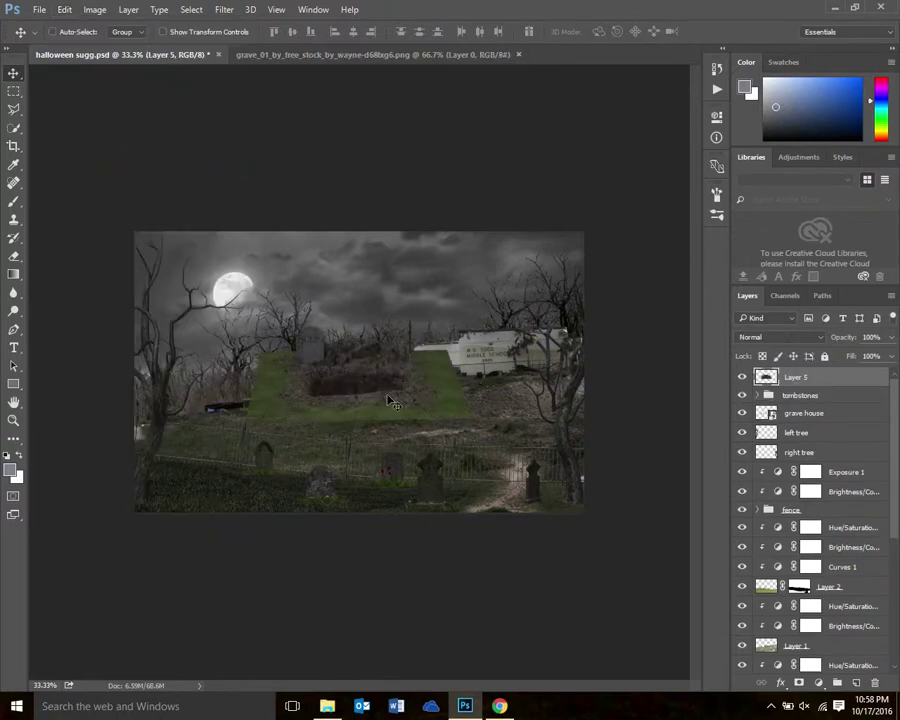
pyautogui.moveTo(421, 375); pyautogui.dragTo(327, 474)
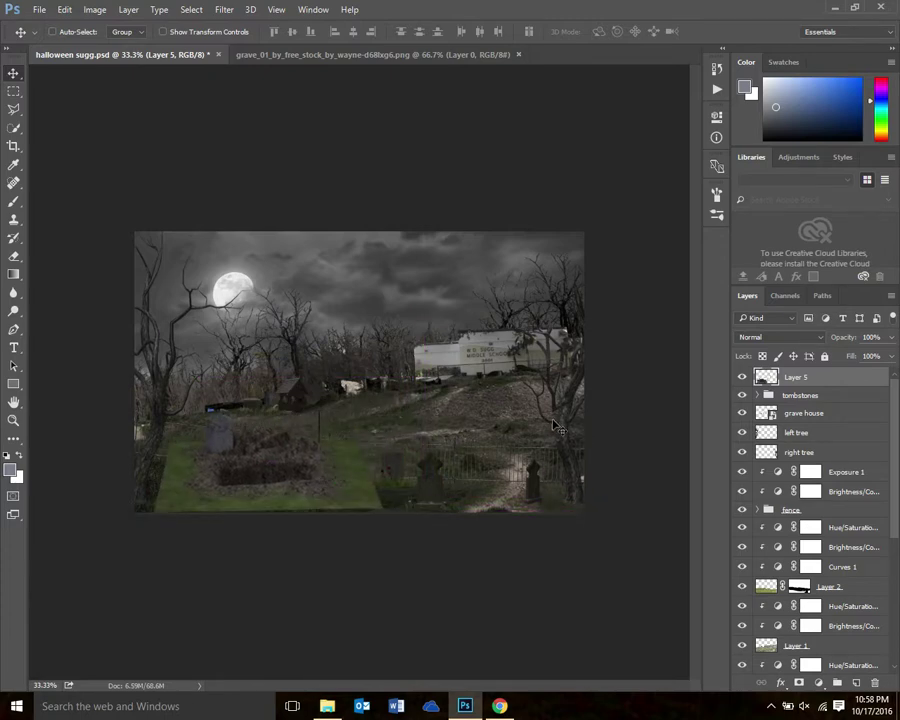
# Step: Scale the open-grave patch to about 51%, fit it into the lower-left corner, and commit
pyautogui.click(67, 10)
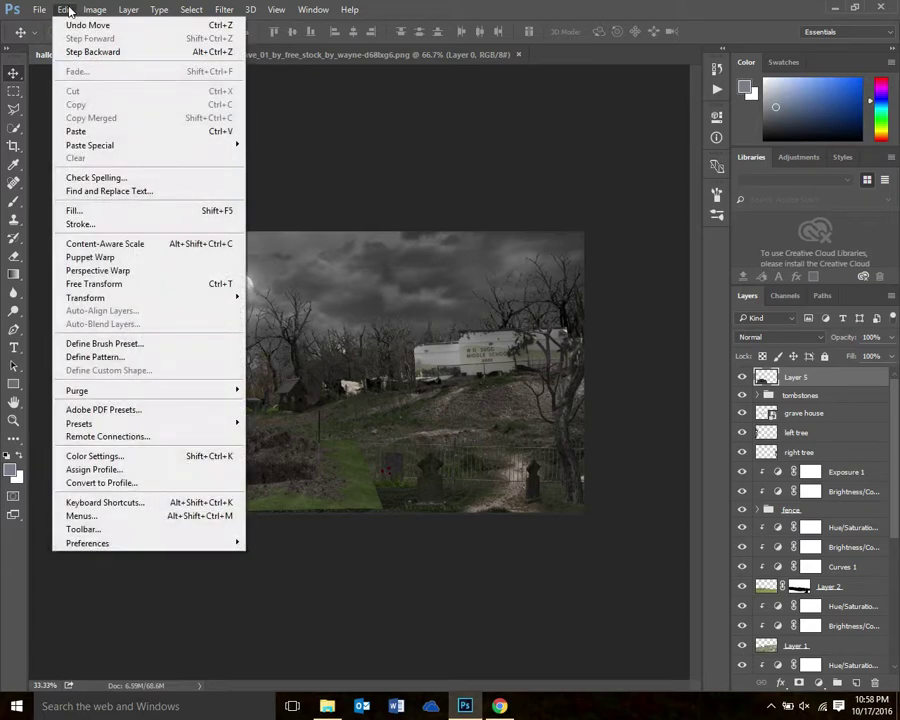
pyautogui.click(116, 284)
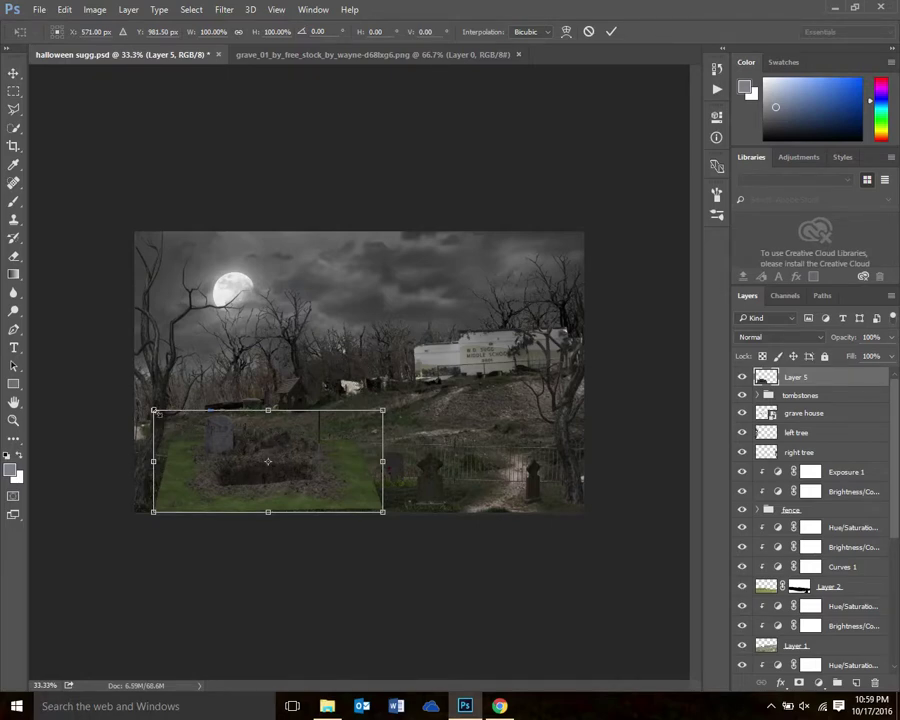
pyautogui.moveTo(154, 409); pyautogui.dragTo(278, 463)
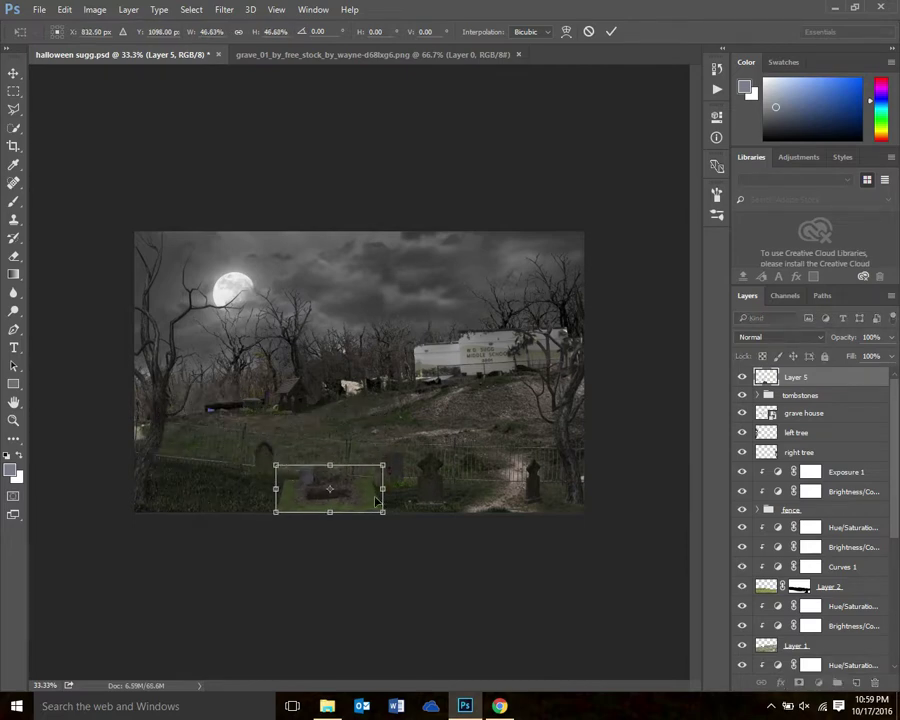
pyautogui.moveTo(378, 500); pyautogui.dragTo(249, 497)
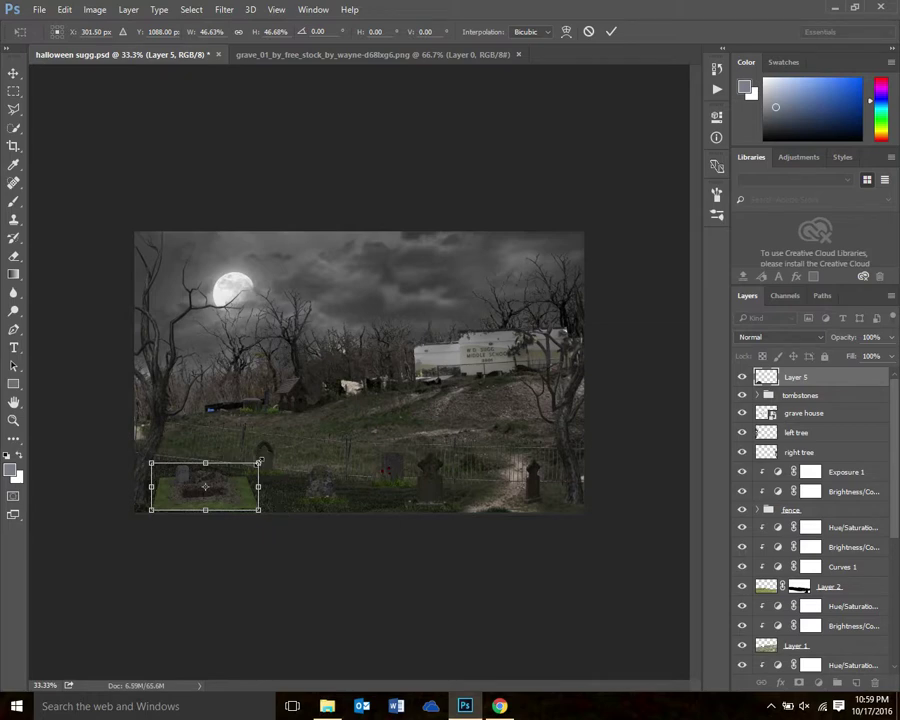
pyautogui.moveTo(259, 462); pyautogui.dragTo(268, 456)
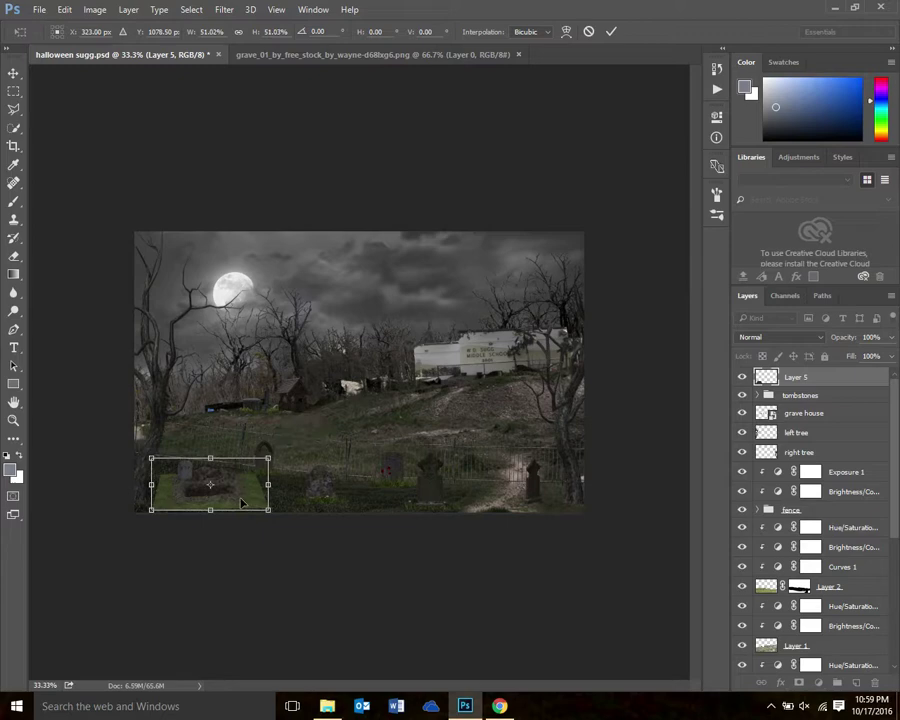
pyautogui.moveTo(240, 502); pyautogui.dragTo(234, 502)
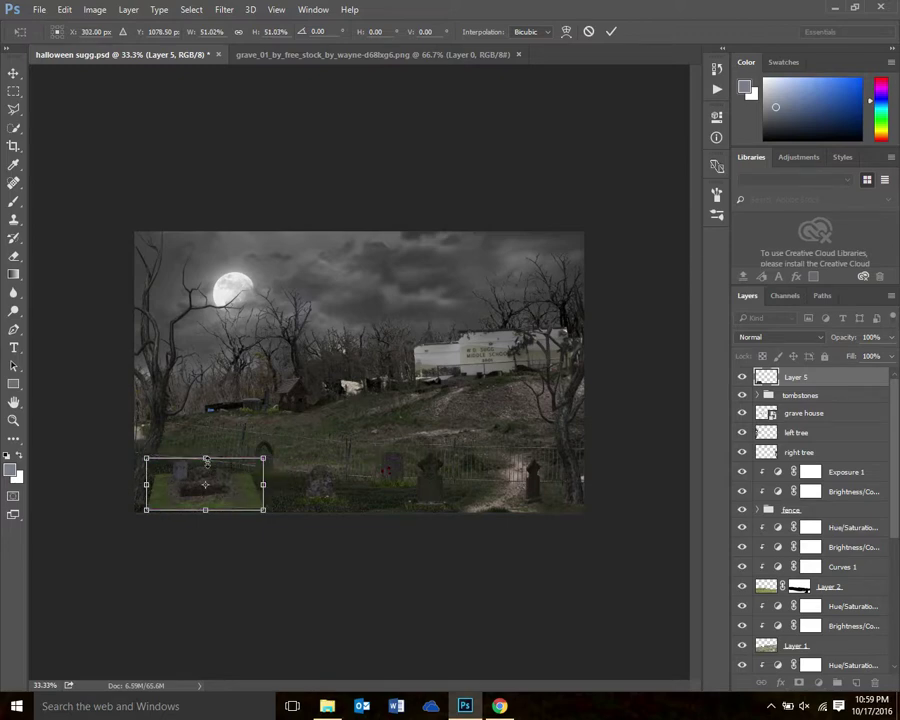
pyautogui.moveTo(205, 459); pyautogui.dragTo(205, 455)
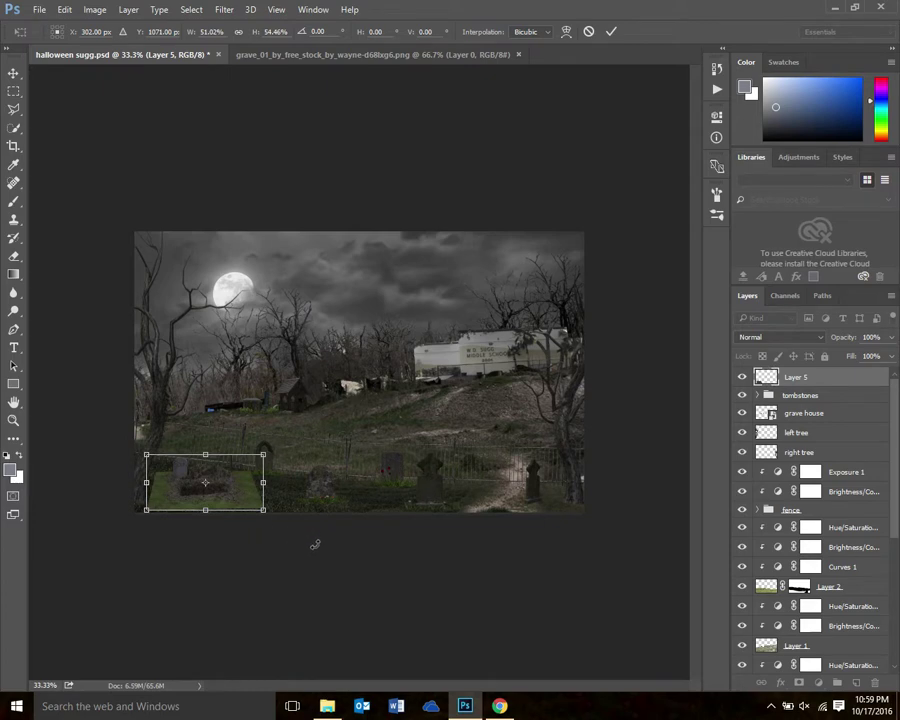
pyautogui.press('Return')
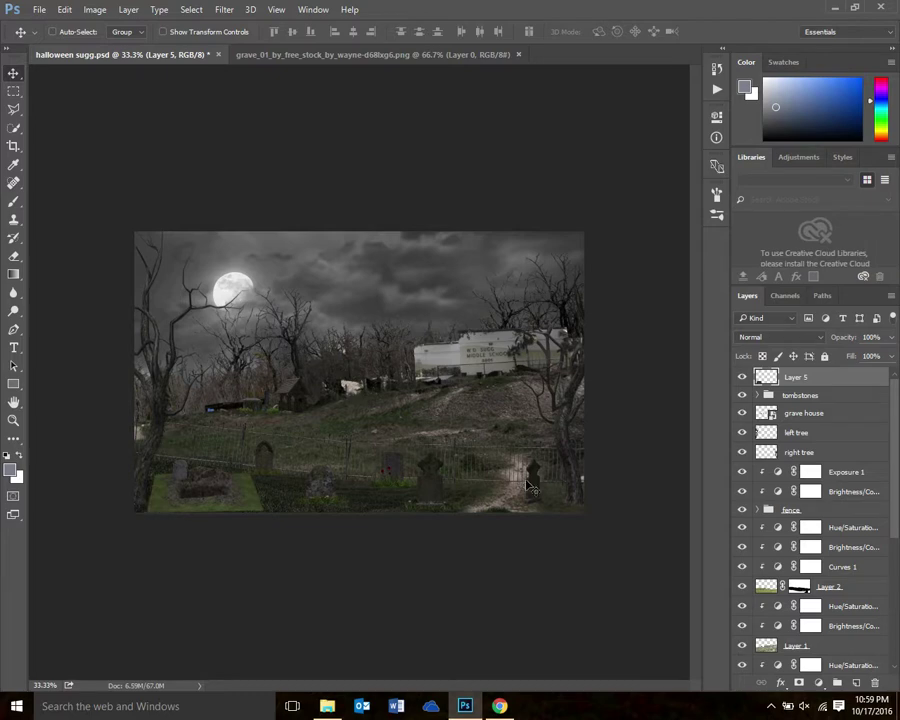
# Step: Move the left tree layer to the top and rename Layer 5 to 'open grave 1'
pyautogui.click(742, 432)
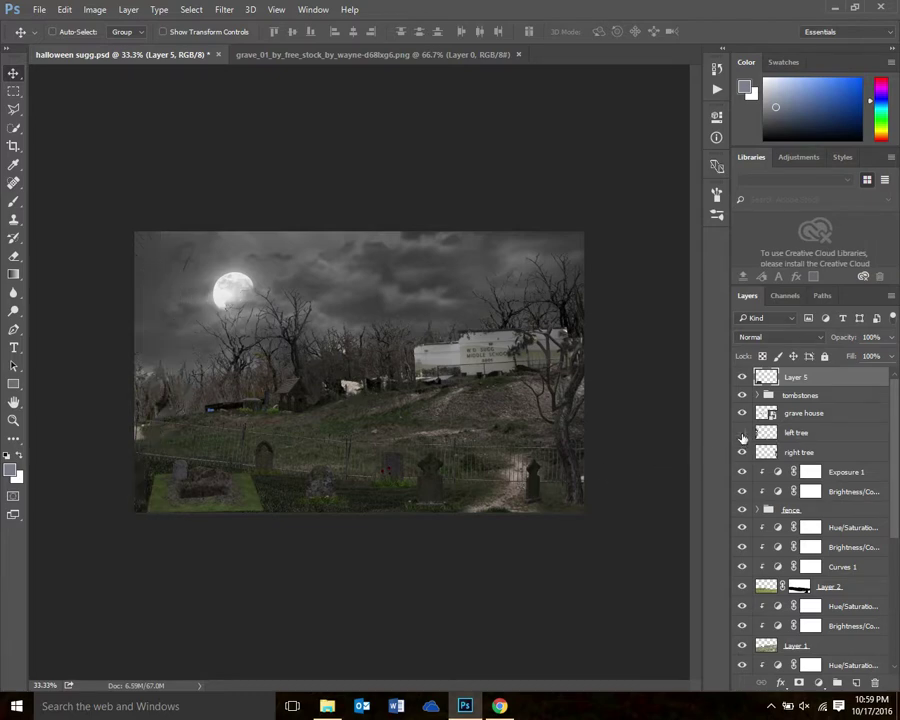
pyautogui.click(742, 432)
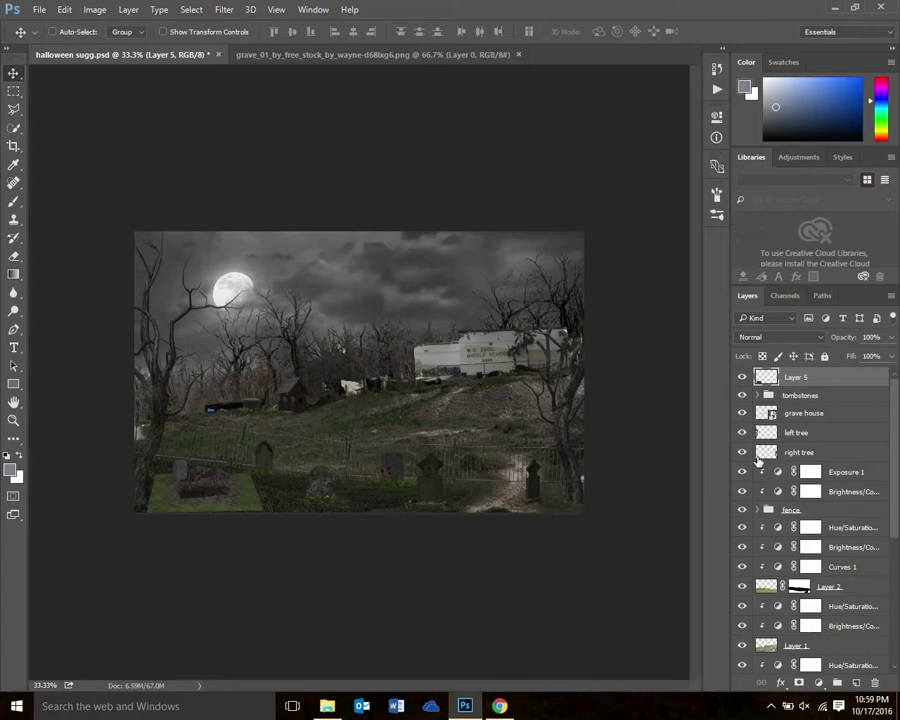
pyautogui.moveTo(804, 413); pyautogui.dragTo(800, 372)
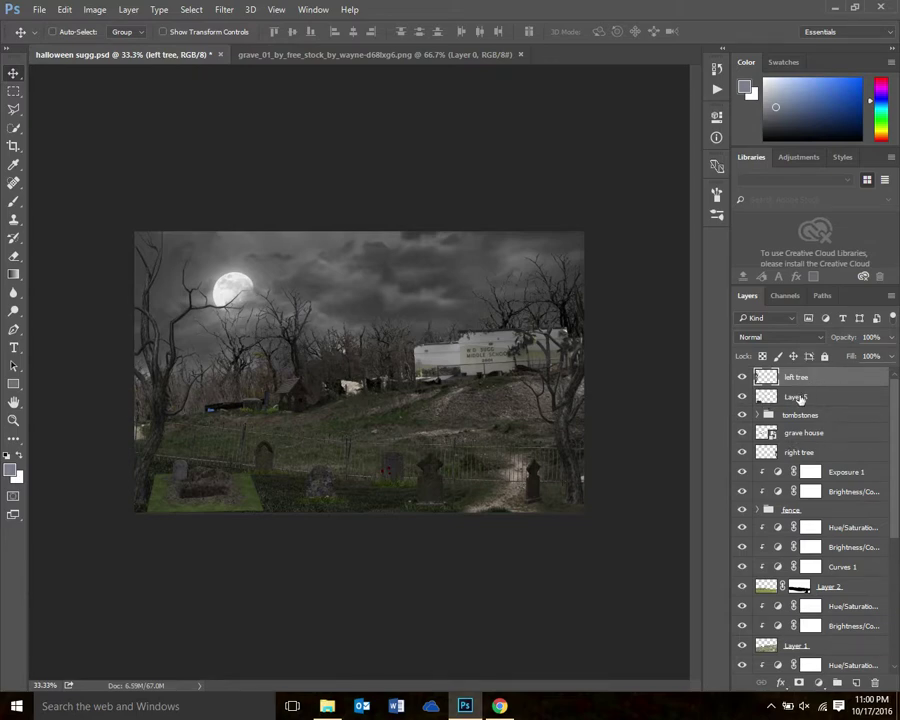
pyautogui.doubleClick(798, 397)
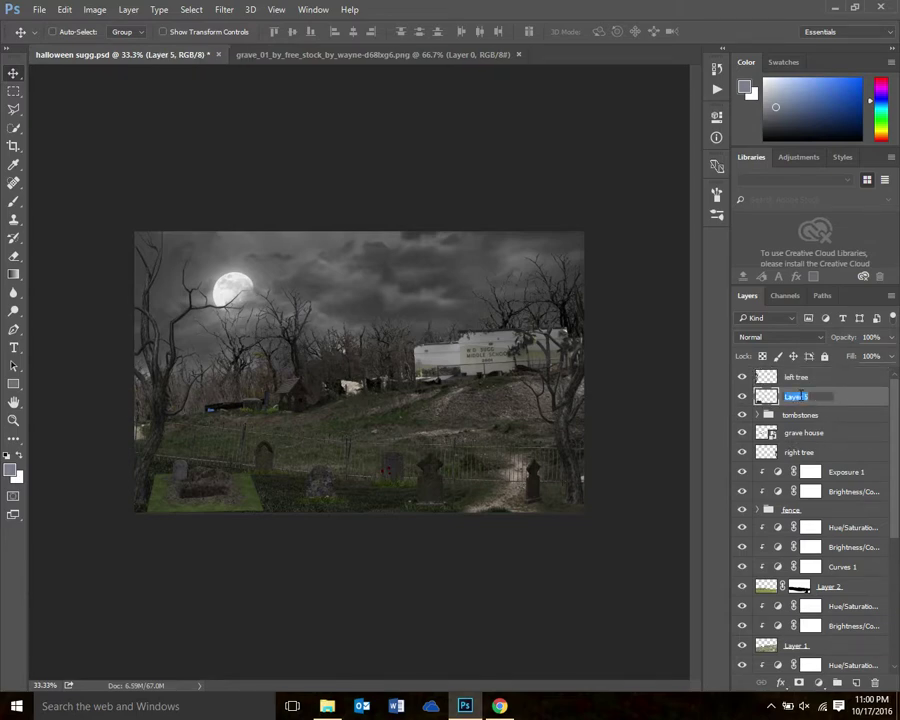
pyautogui.write('co')
pyautogui.press('Return')
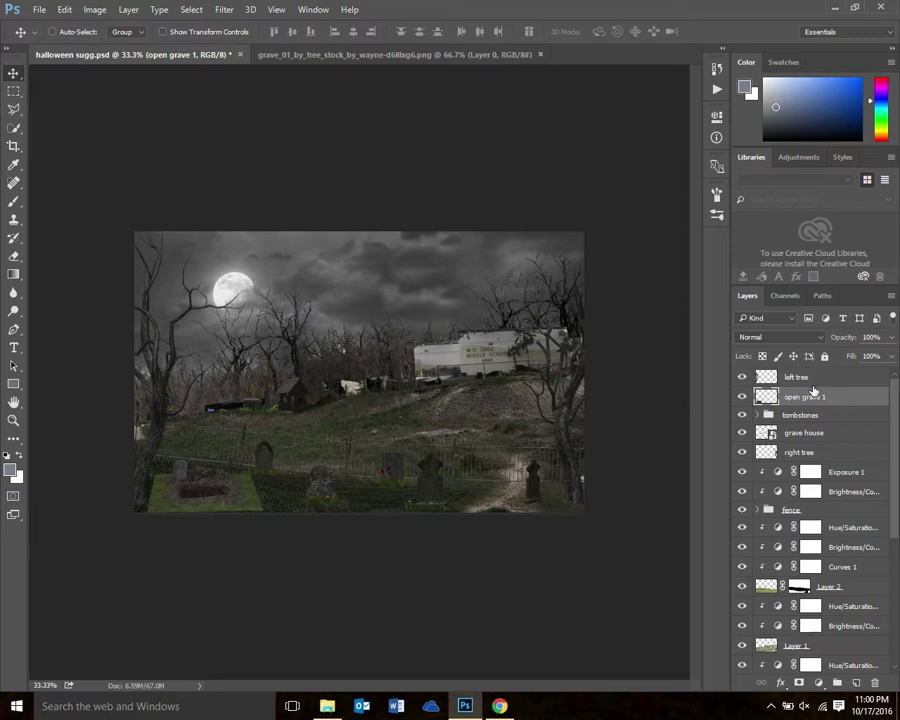
# Step: Keep left tree above open grave 1 and nudge the grave slightly up and left
pyautogui.click(805, 377)
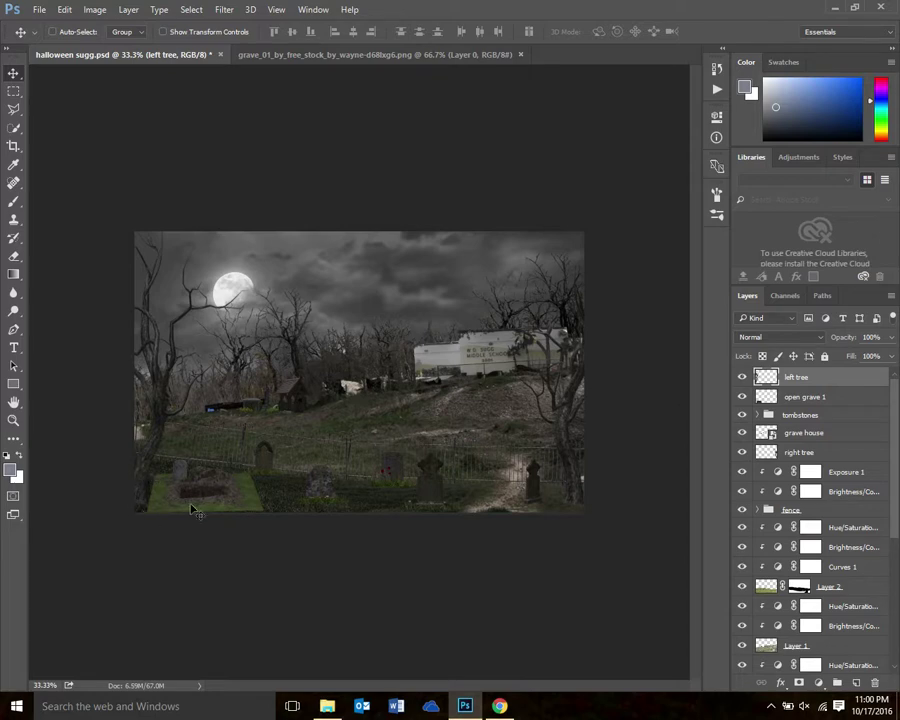
pyautogui.moveTo(795, 378); pyautogui.dragTo(797, 404)
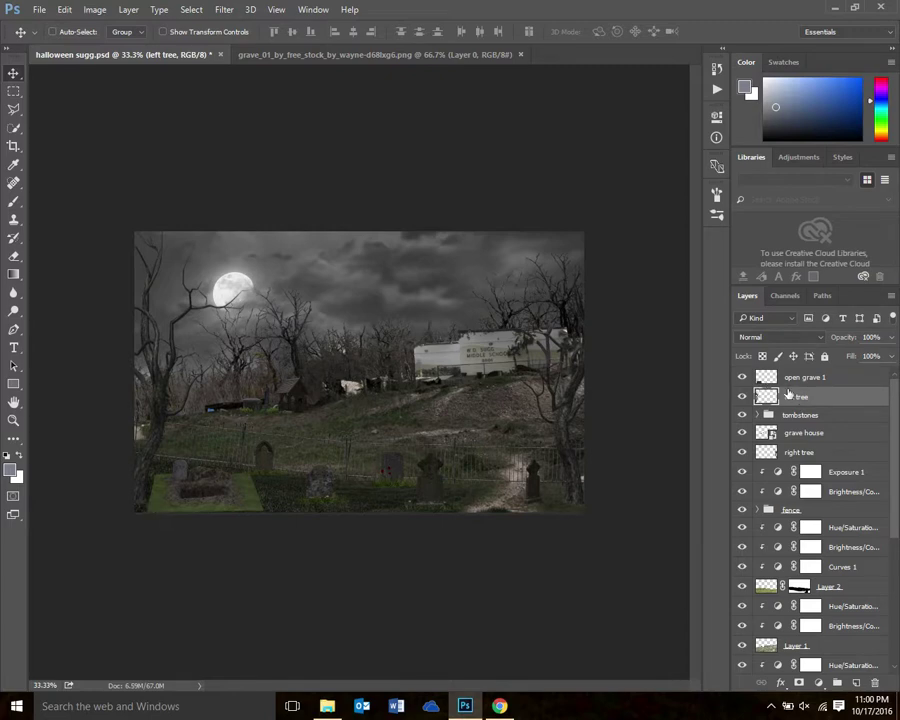
pyautogui.moveTo(793, 396); pyautogui.dragTo(800, 376)
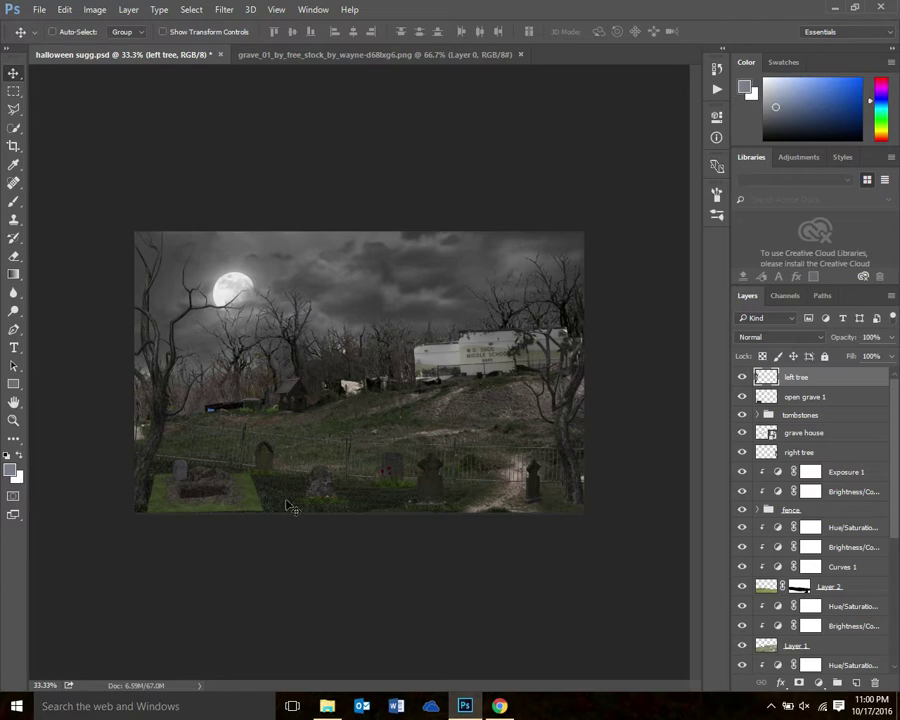
pyautogui.hotkey('alt', '[')
pyautogui.moveTo(240, 516)
pyautogui.mouseDown()
pyautogui.moveTo(227, 511)
pyautogui.moveTo(235, 514)
pyautogui.mouseUp()
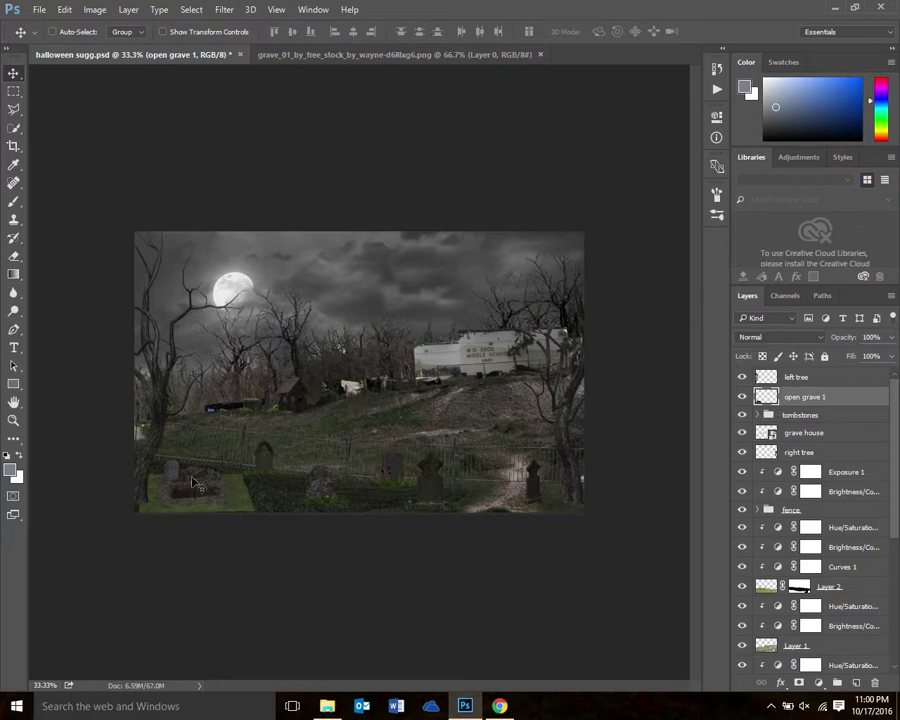
pyautogui.moveTo(236, 484); pyautogui.dragTo(213, 487)
# Step: Add a Hue/Saturation adjustment clipped to open grave 1 with Saturation -65 and Lightness -20
pyautogui.click(129, 10)
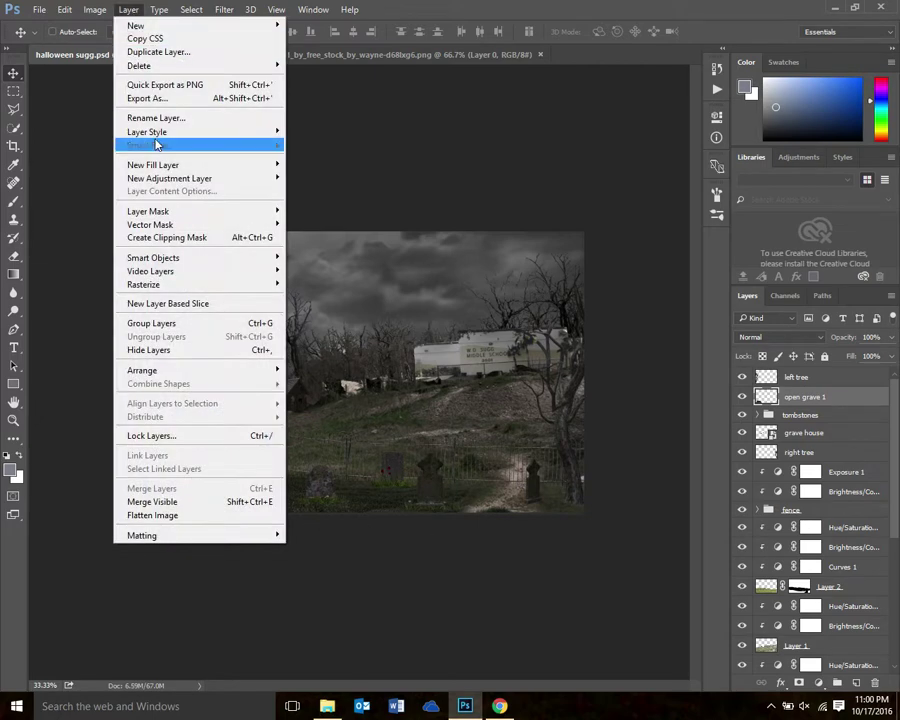
pyautogui.moveTo(176, 182)
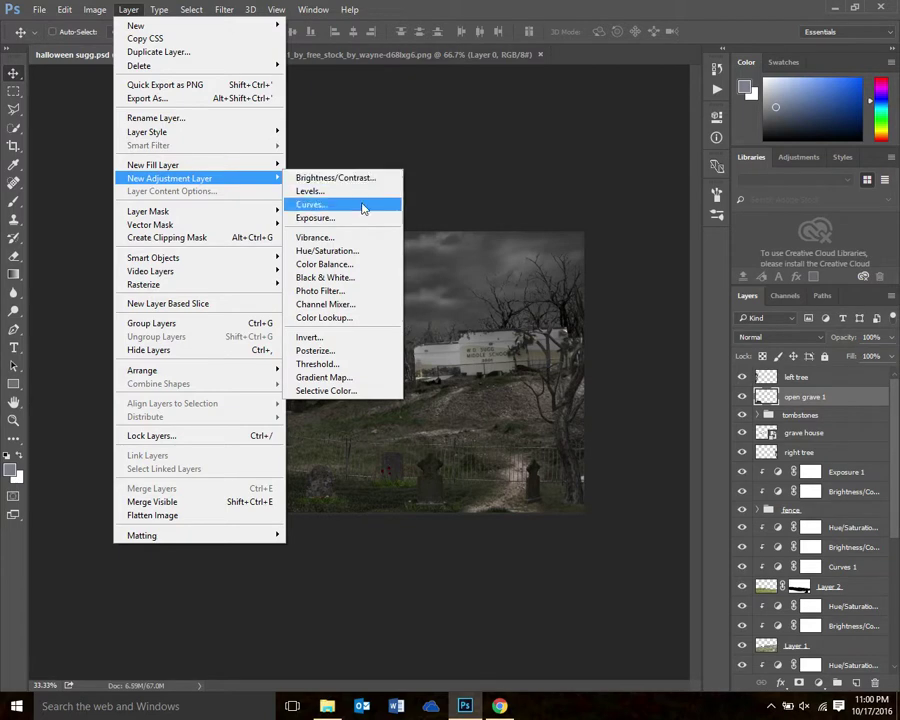
pyautogui.click(359, 254)
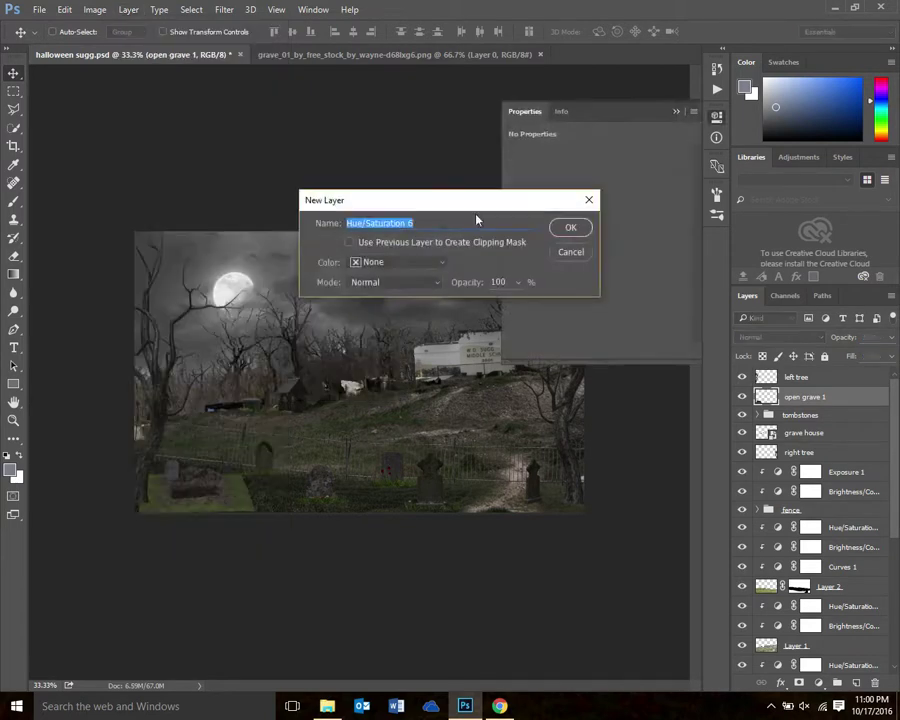
pyautogui.click(349, 243)
pyautogui.click(566, 230)
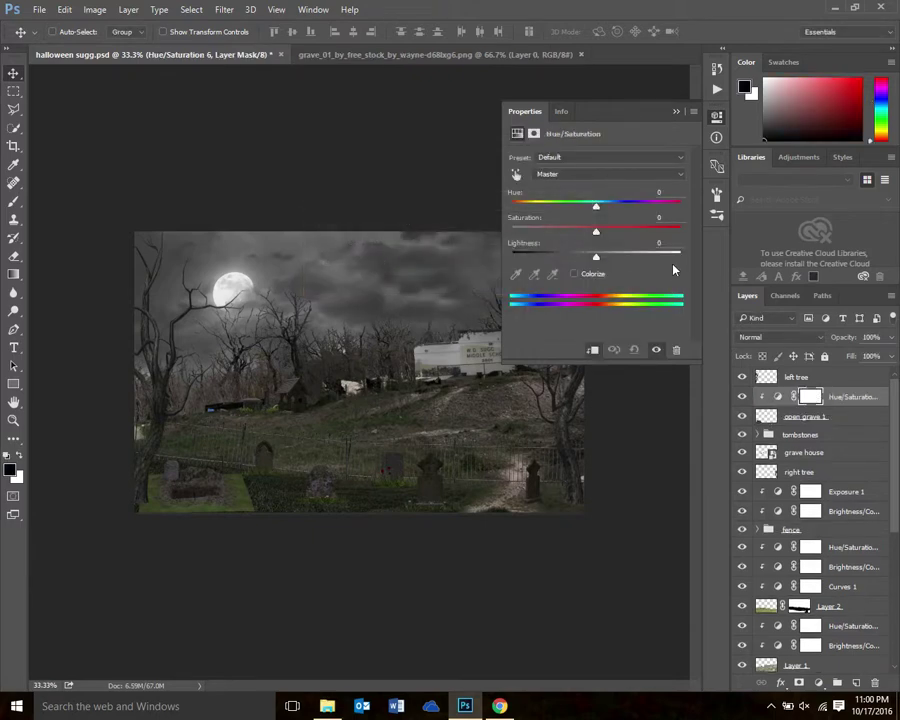
pyautogui.moveTo(596, 236); pyautogui.dragTo(542, 246)
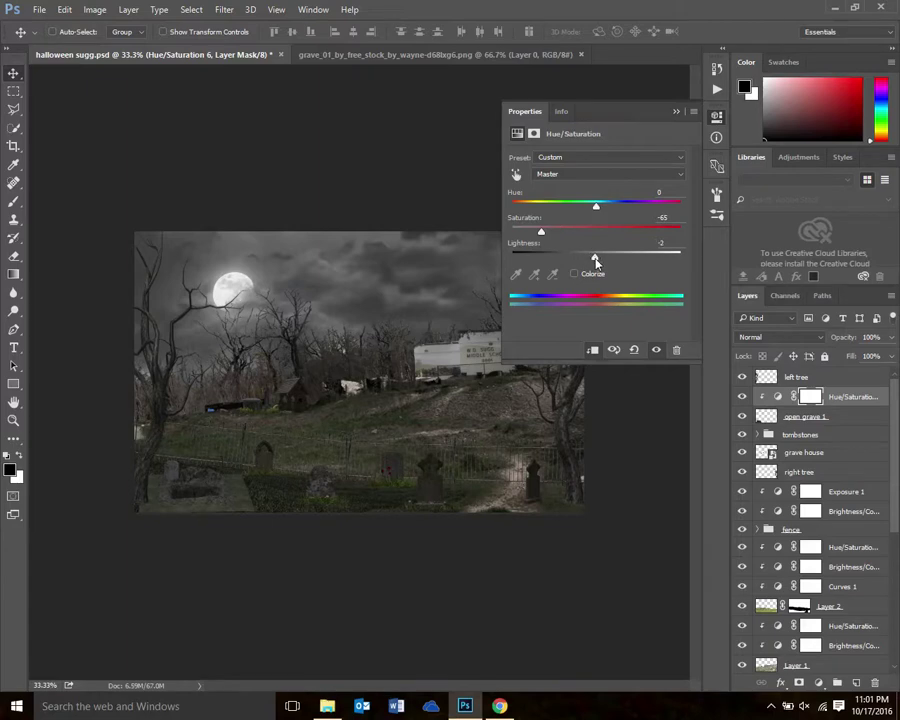
pyautogui.moveTo(596, 262); pyautogui.dragTo(587, 261)
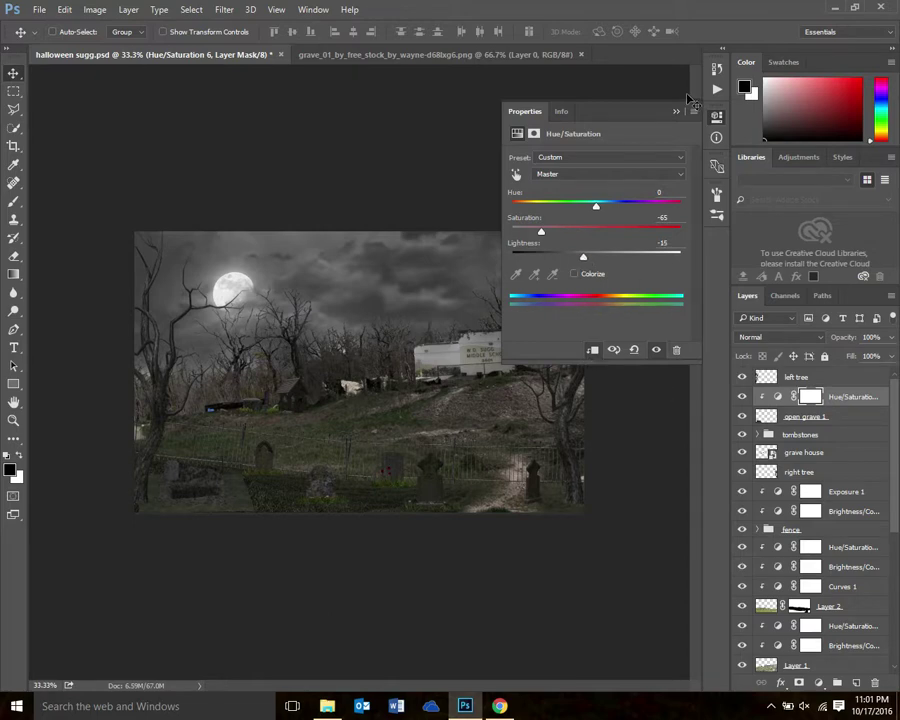
pyautogui.moveTo(585, 262); pyautogui.dragTo(581, 263)
pyautogui.click(677, 112)
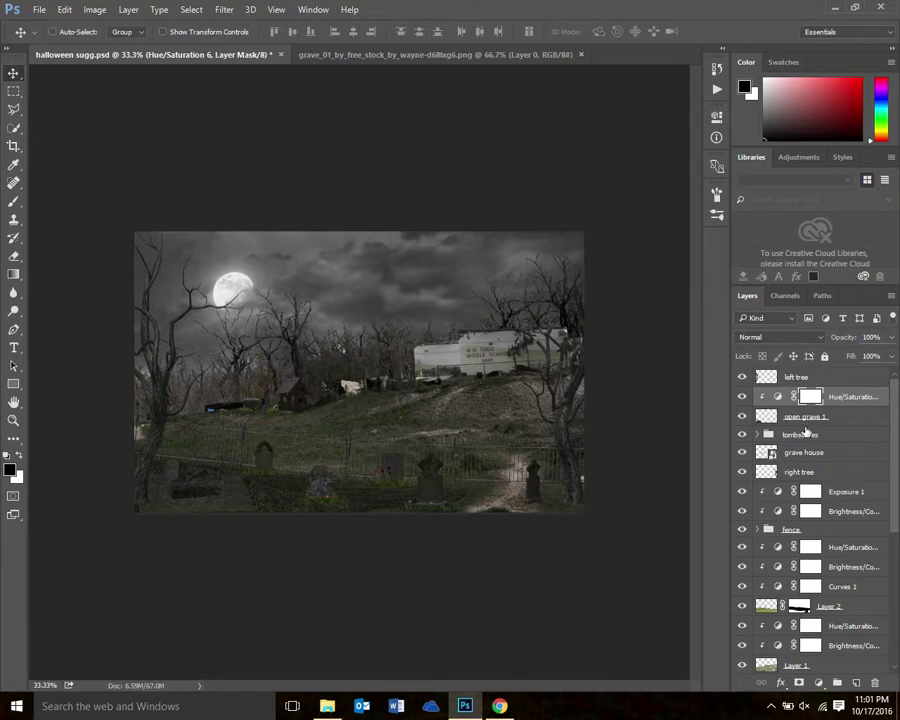
# Step: Mask open grave 1 and paint black near the lower left with a 59 px brush, then select left tree
pyautogui.click(806, 417)
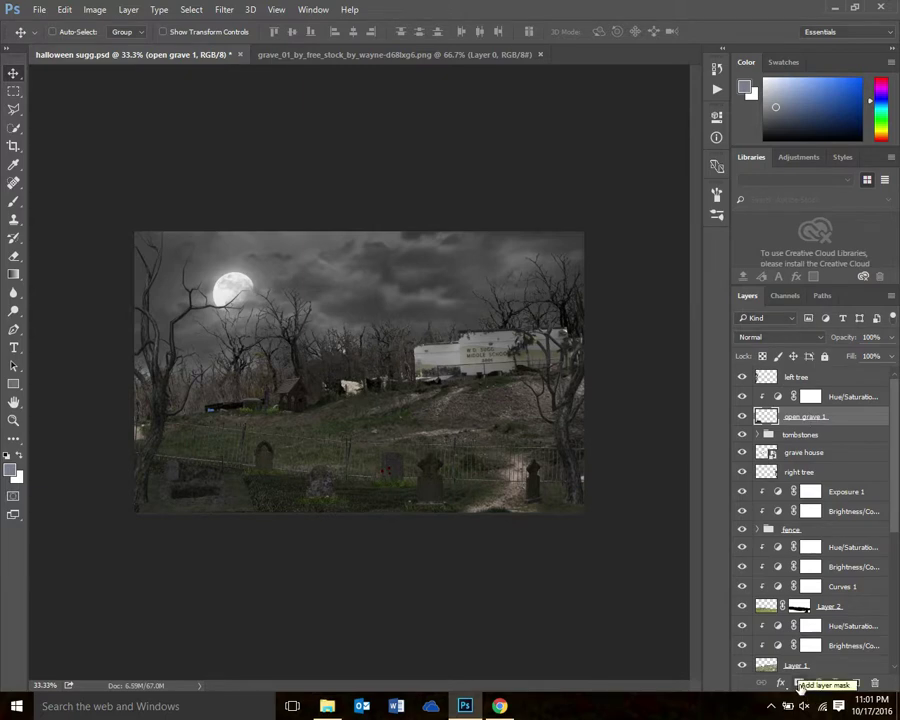
pyautogui.click(798, 683)
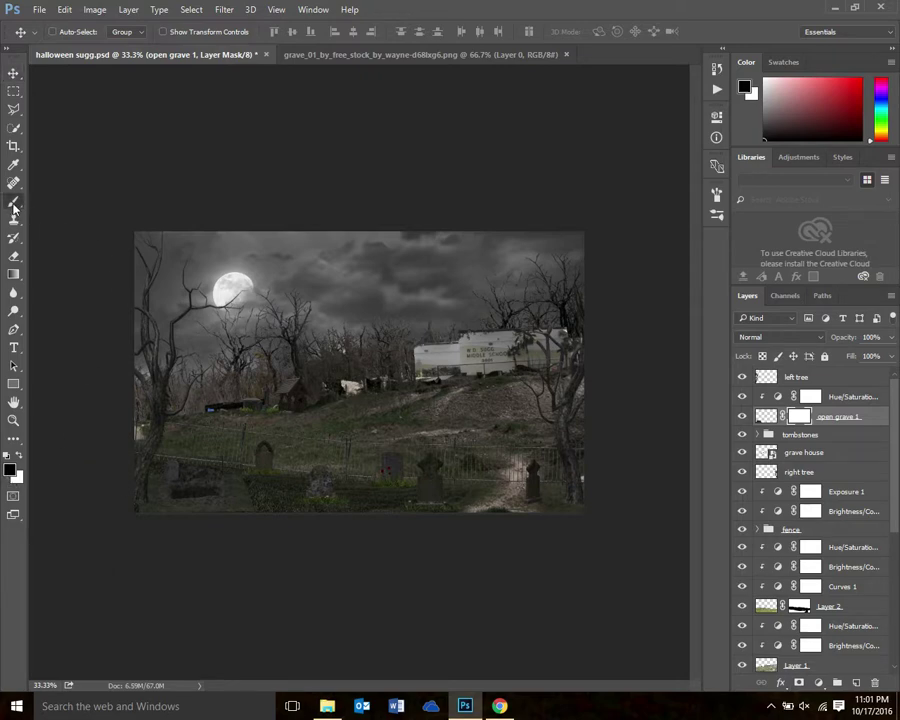
pyautogui.click(13, 203)
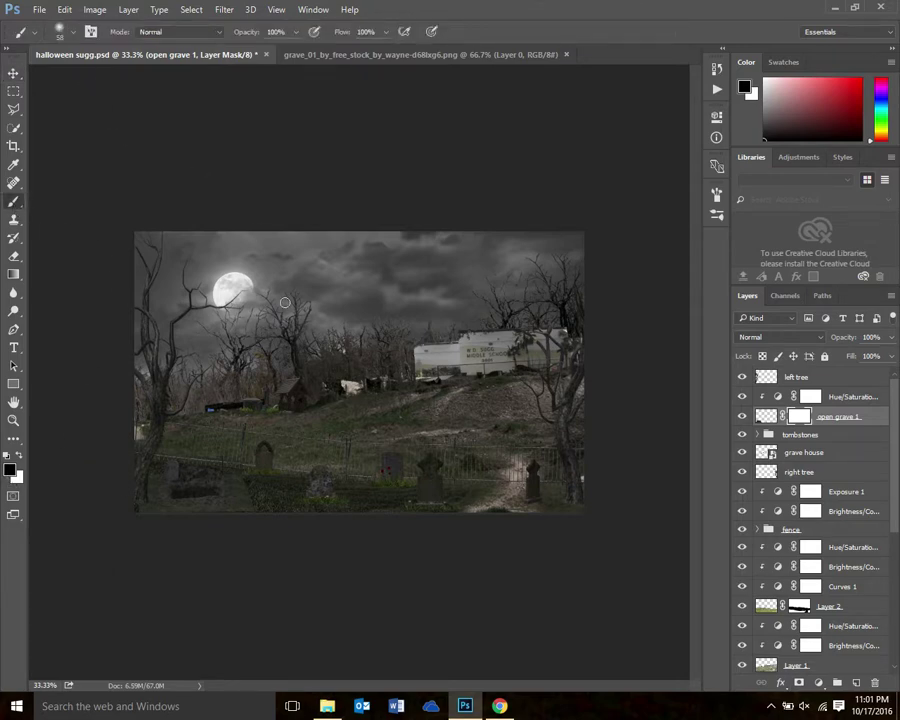
pyautogui.click(55, 28)
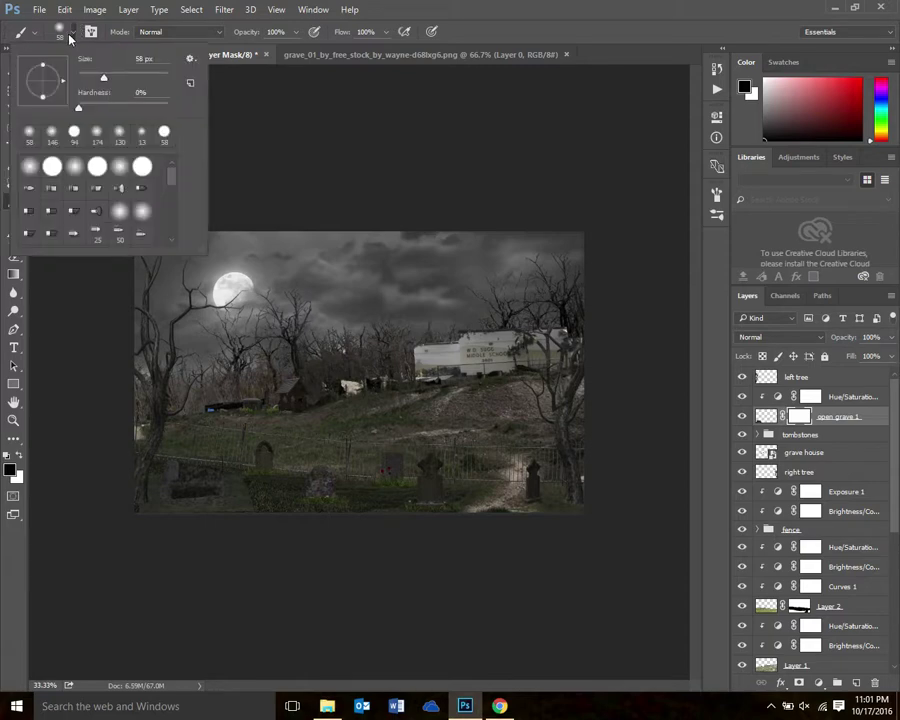
pyautogui.click(105, 79)
pyautogui.moveTo(105, 83); pyautogui.dragTo(106, 81)
pyautogui.click(80, 20)
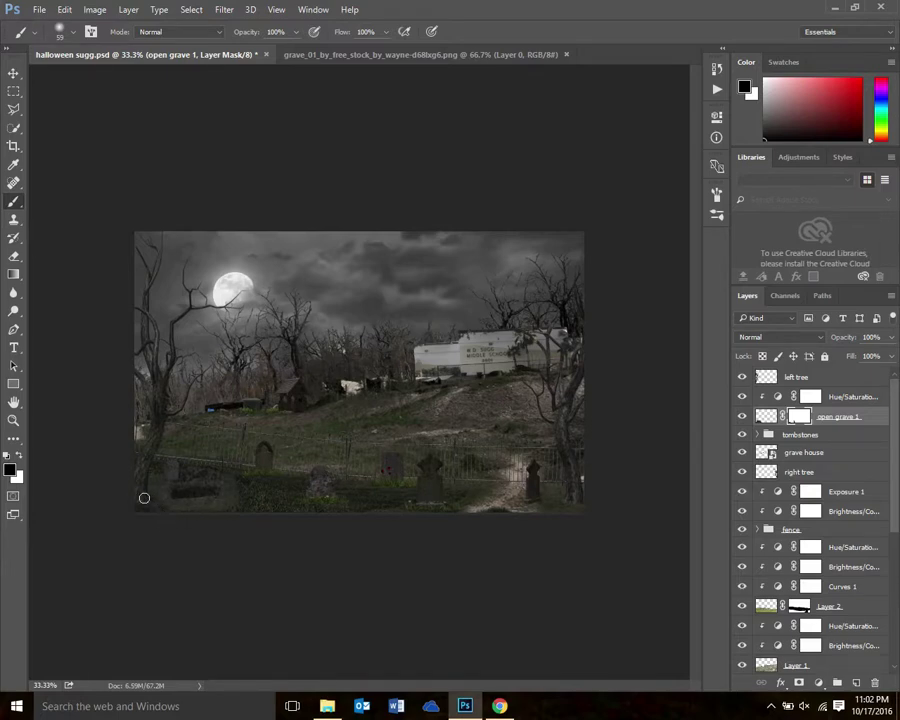
pyautogui.moveTo(146, 484); pyautogui.dragTo(150, 474)
pyautogui.click(800, 376)
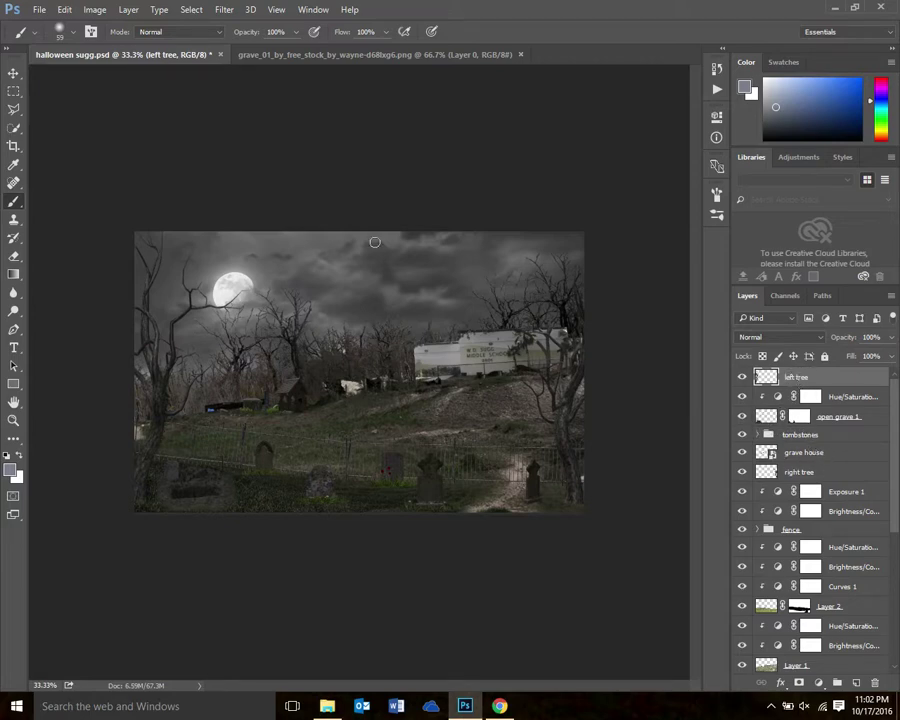
# Step: Paste the grave again as Layer 5, scale it to about 26%, and place it on the hill
pyautogui.click(63, 9)
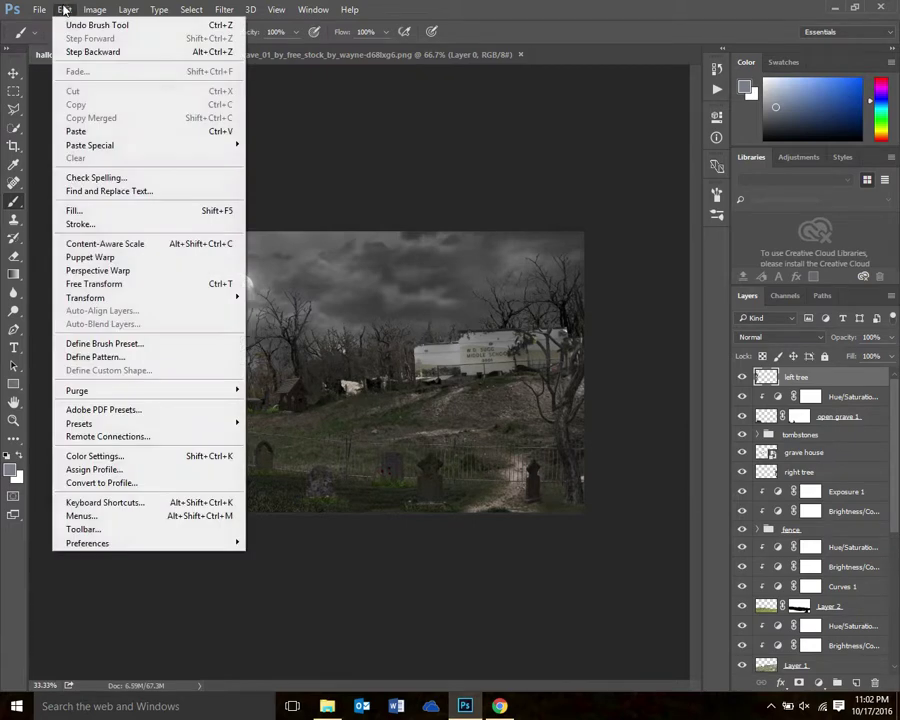
pyautogui.click(78, 132)
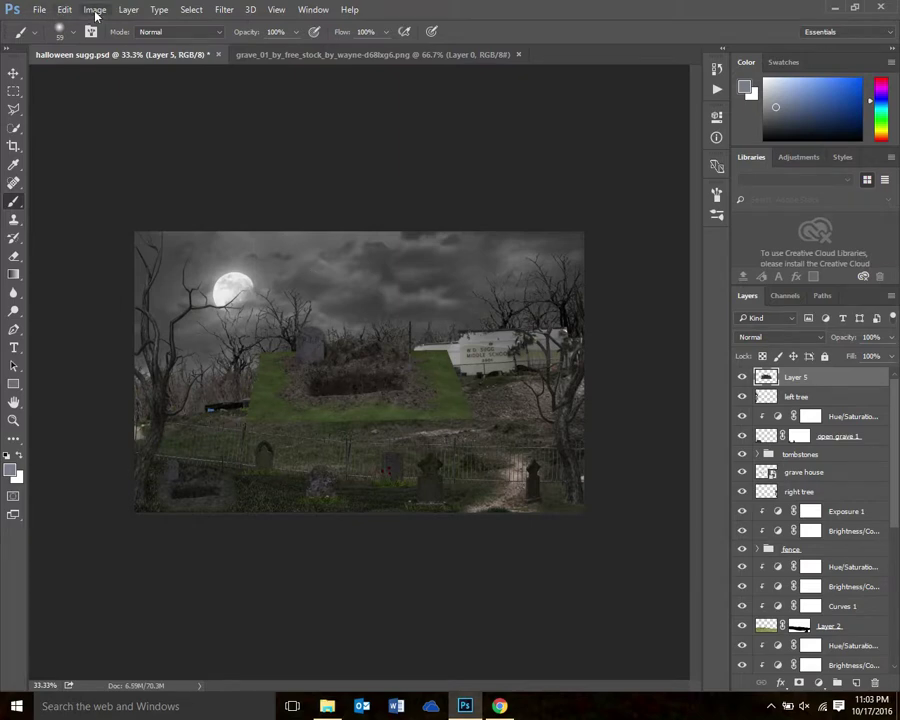
pyautogui.click(64, 9)
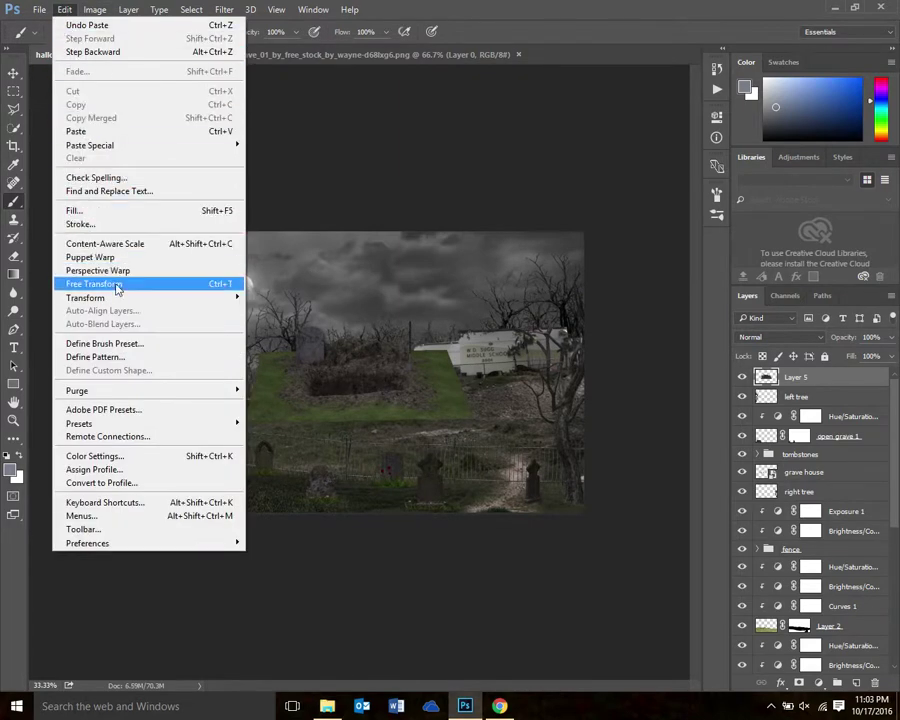
pyautogui.click(117, 288)
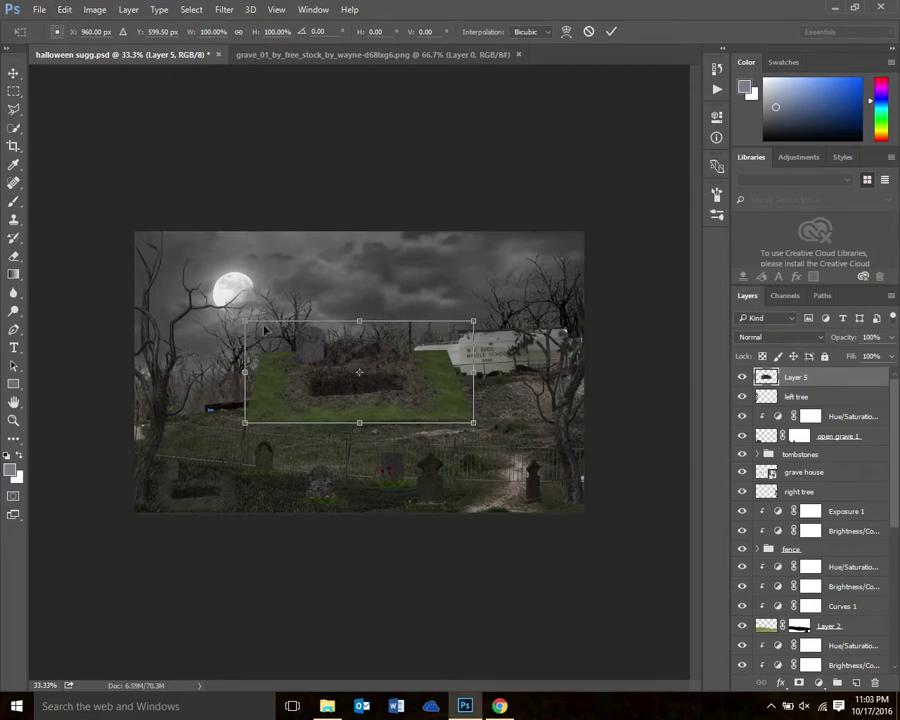
pyautogui.moveTo(243, 321); pyautogui.dragTo(403, 418)
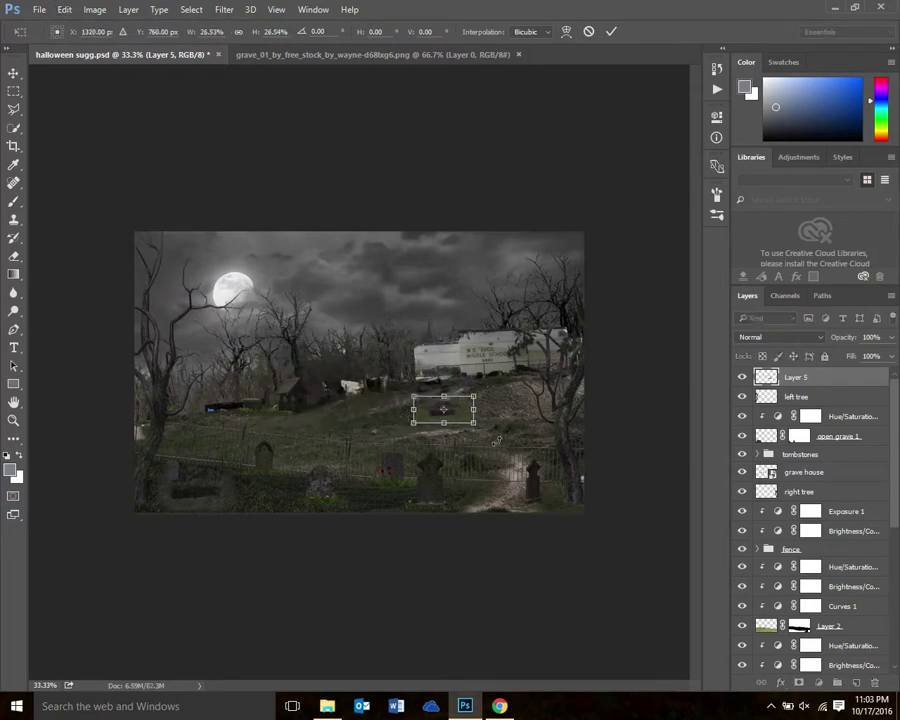
pyautogui.moveTo(468, 421); pyautogui.dragTo(501, 416)
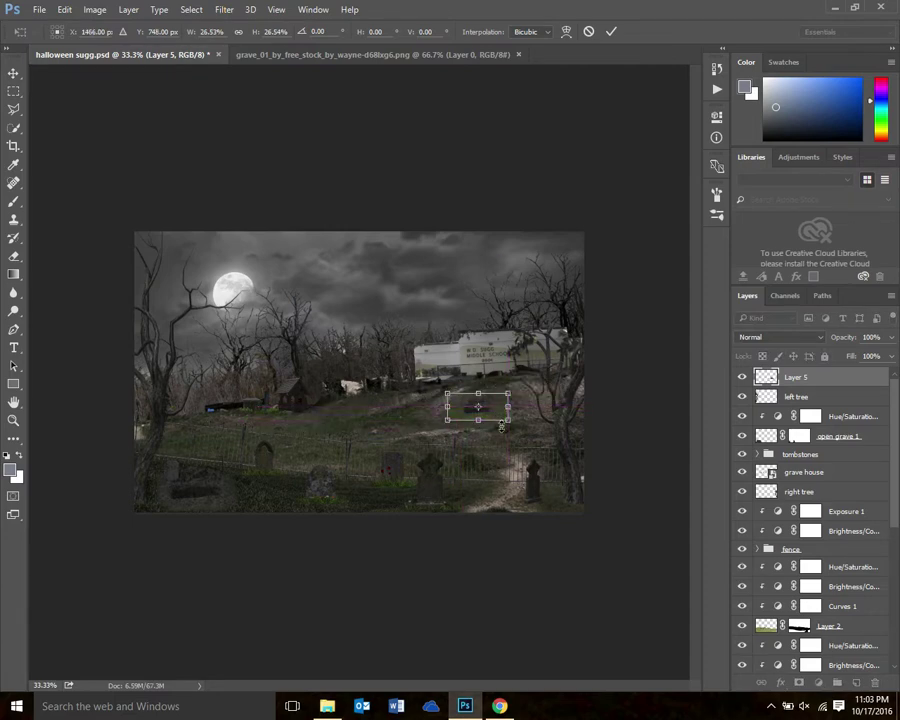
pyautogui.press('Return')
pyautogui.press('b')
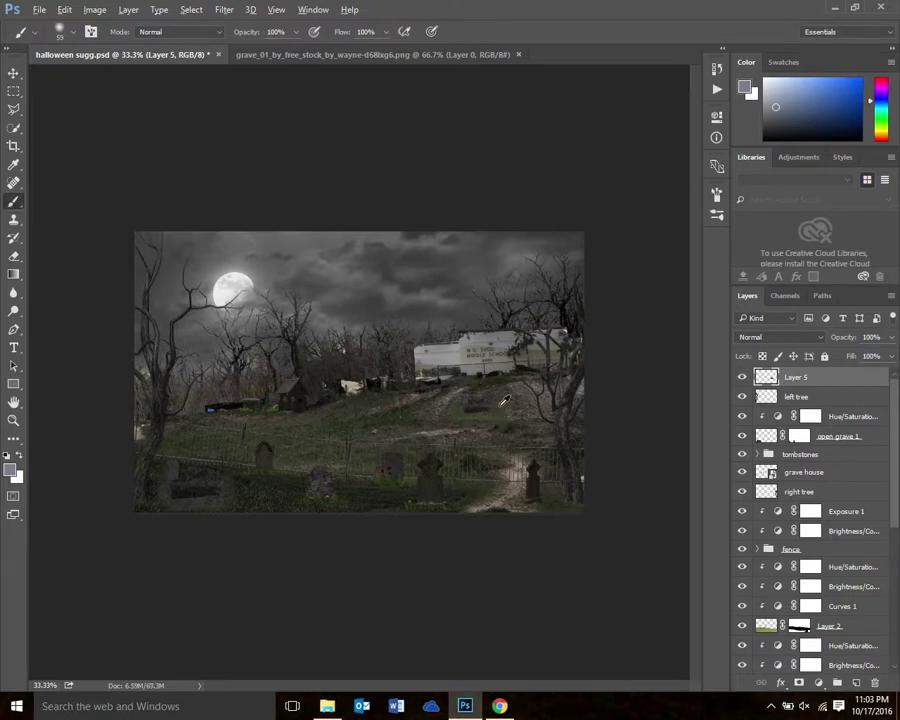
# Step: Add a Hue/Saturation 7 adjustment clipped to Layer 5 with Saturation -58 and Lightness -8
pyautogui.scroll(3, 503, 411)
pyautogui.scroll(3, 632, 433)
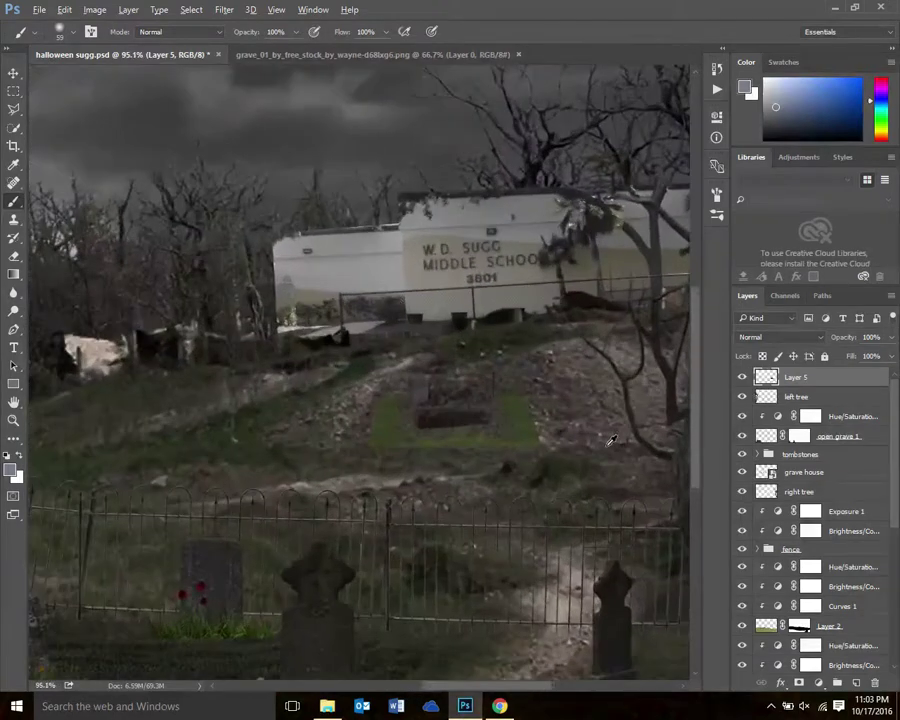
pyautogui.scroll(1, 562, 434)
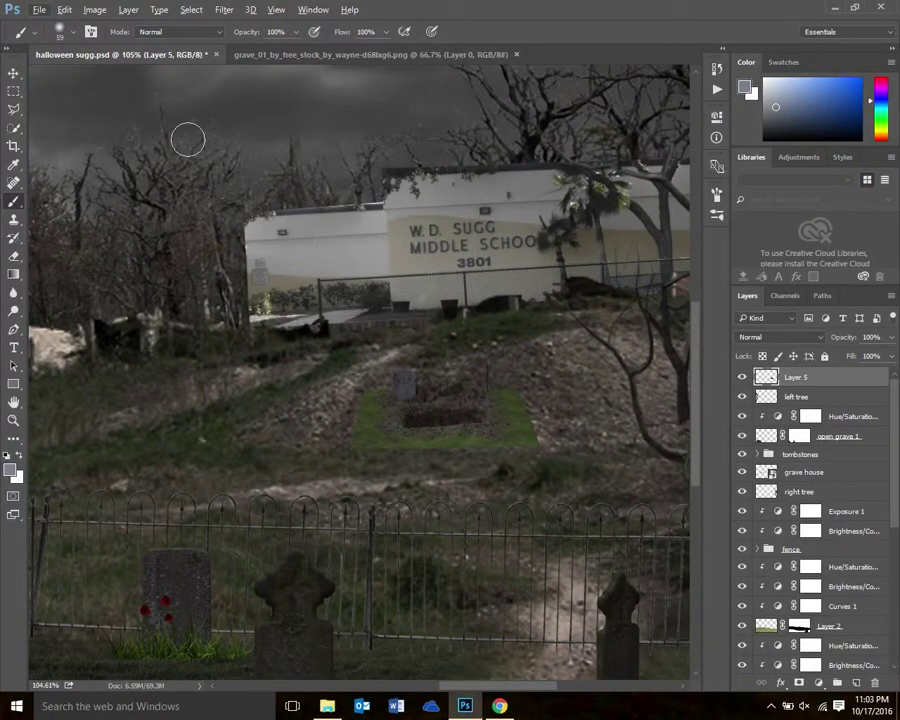
pyautogui.click(128, 10)
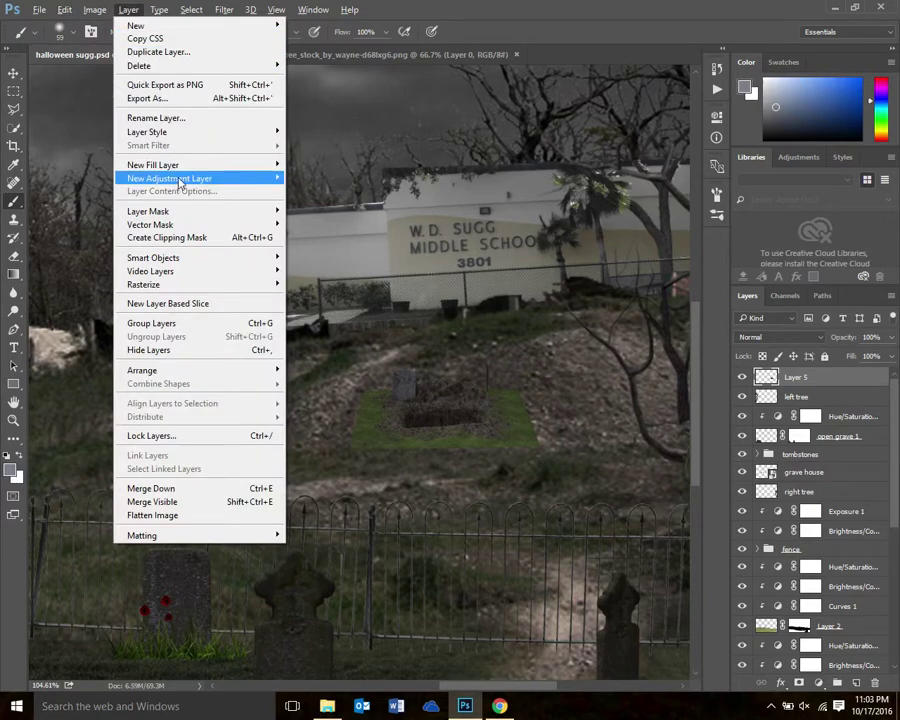
pyautogui.moveTo(200, 178)
pyautogui.click(345, 252)
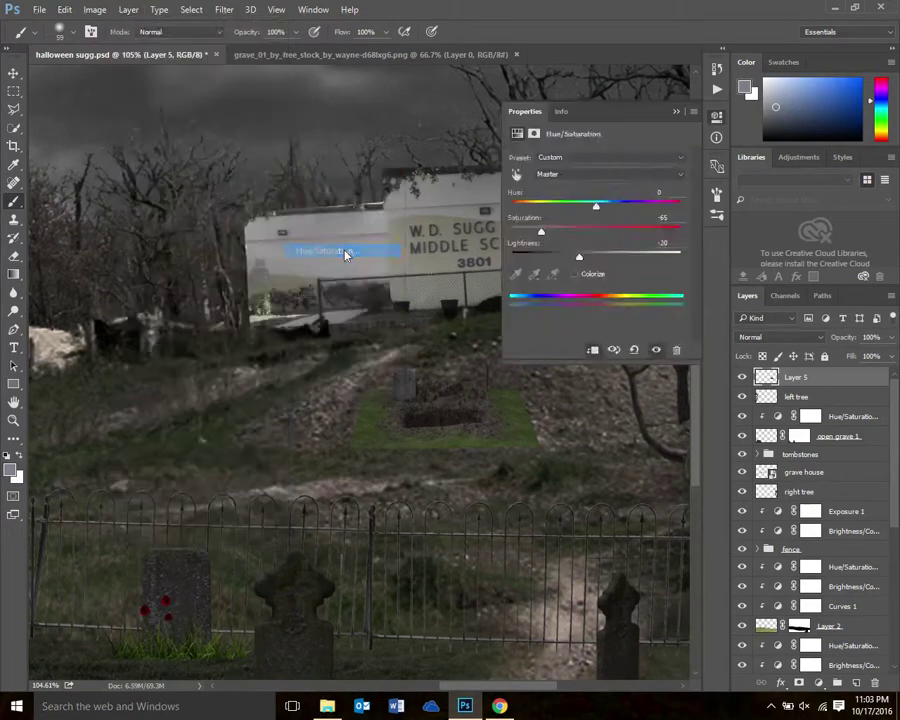
pyautogui.click(350, 243)
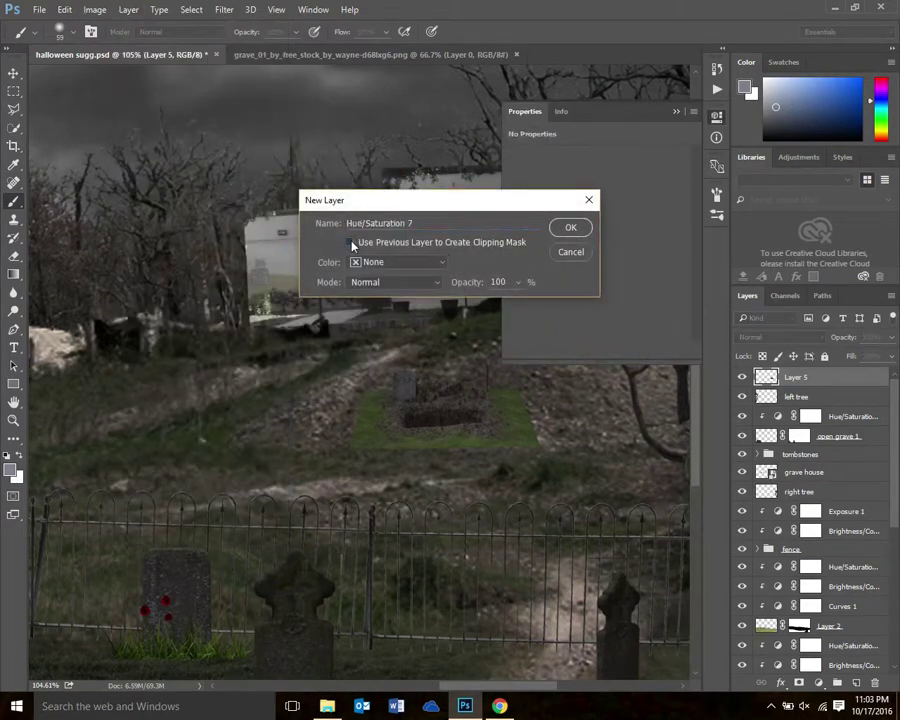
pyautogui.click(572, 232)
pyautogui.moveTo(599, 235); pyautogui.dragTo(546, 236)
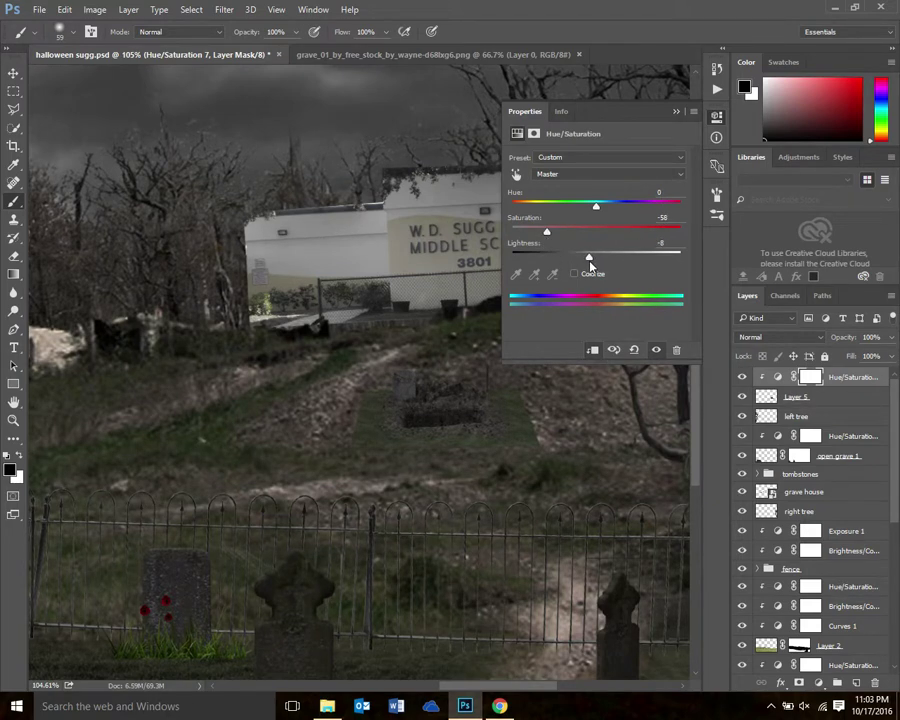
# Step: Rename Layer 5 to 'open grave 2'
pyautogui.click(675, 114)
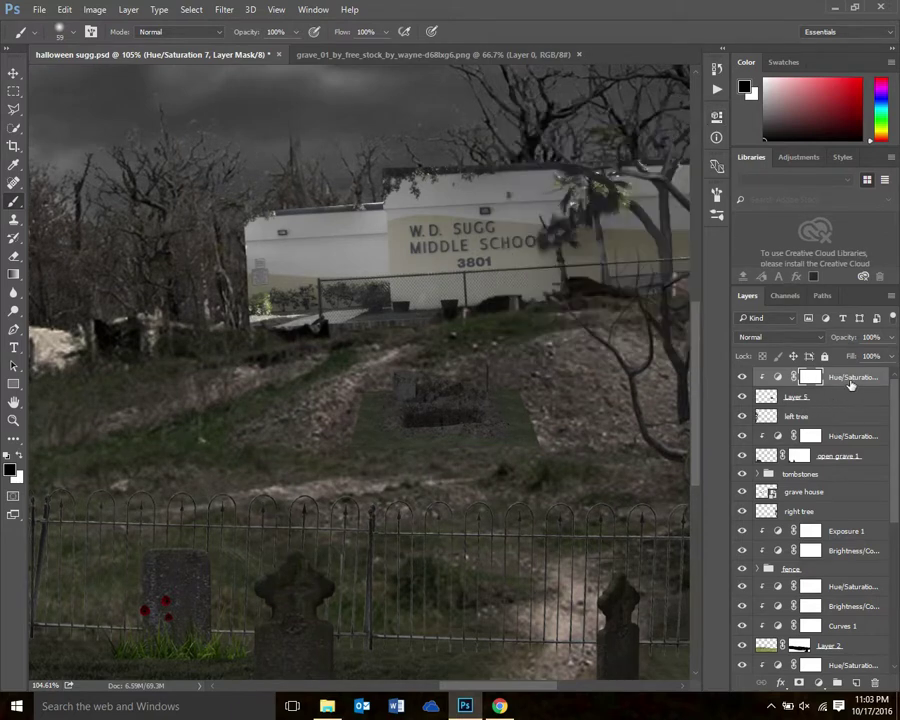
pyautogui.doubleClick(797, 398)
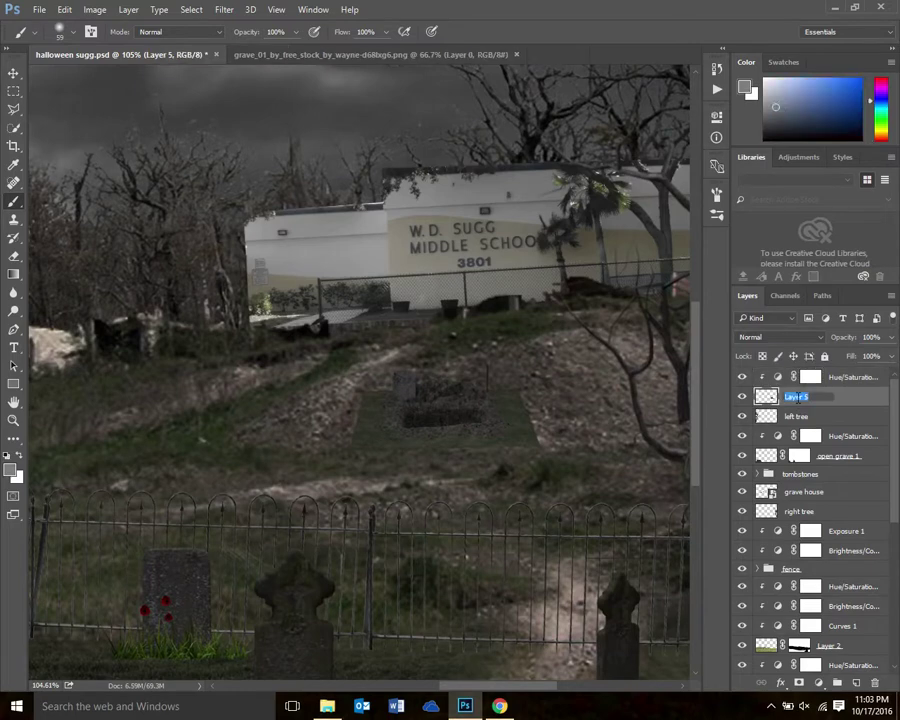
pyautogui.write('open grave 2')
pyautogui.press('Return')
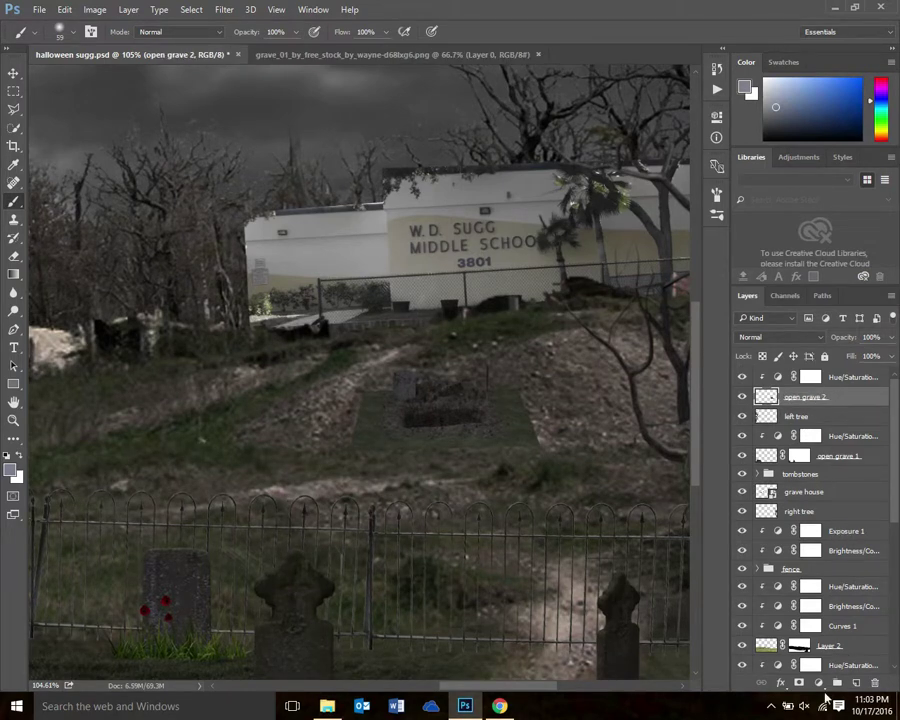
# Step: Add a layer mask to open grave 2 and paint out its grassy edges in black
pyautogui.click(799, 683)
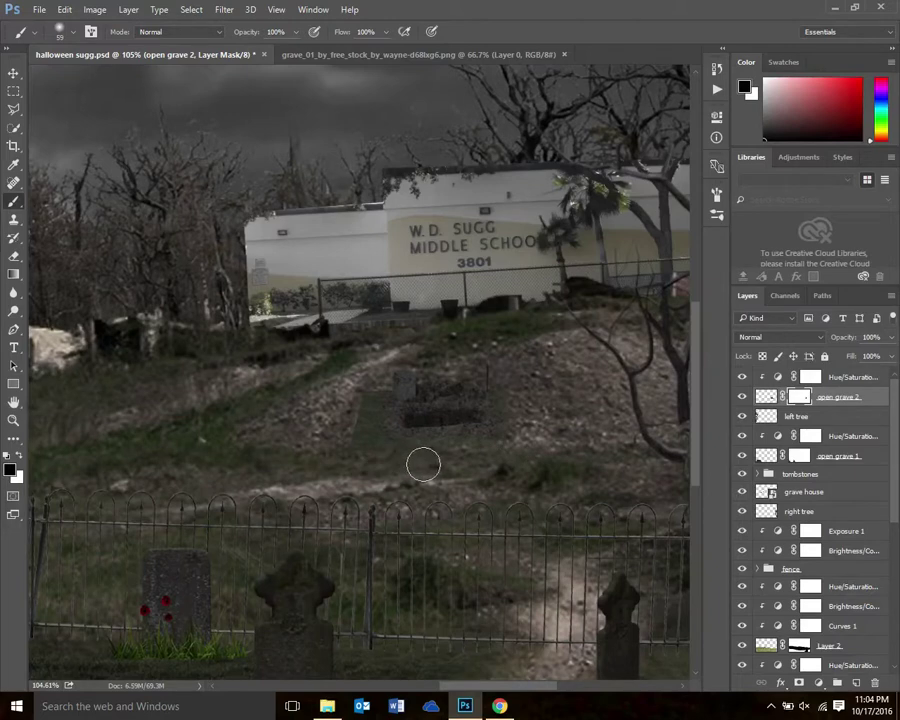
pyautogui.moveTo(388, 460)
pyautogui.mouseDown()
pyautogui.moveTo(362, 420)
pyautogui.moveTo(363, 447)
pyautogui.moveTo(370, 395)
pyautogui.moveTo(356, 434)
pyautogui.mouseUp()
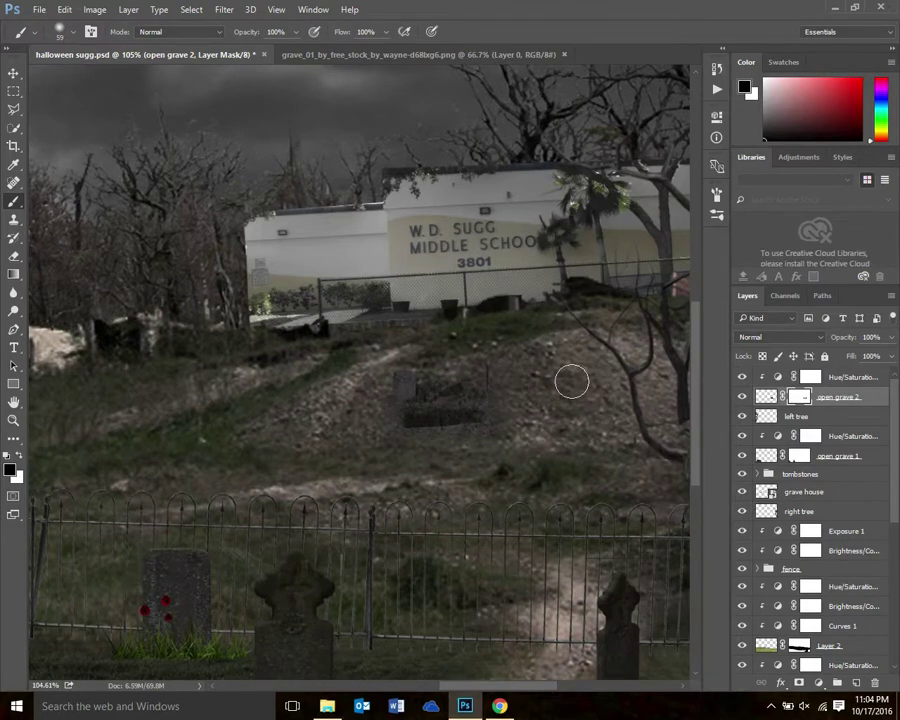
pyautogui.scroll(-1, 577, 376)
pyautogui.scroll(-3, 577, 376)
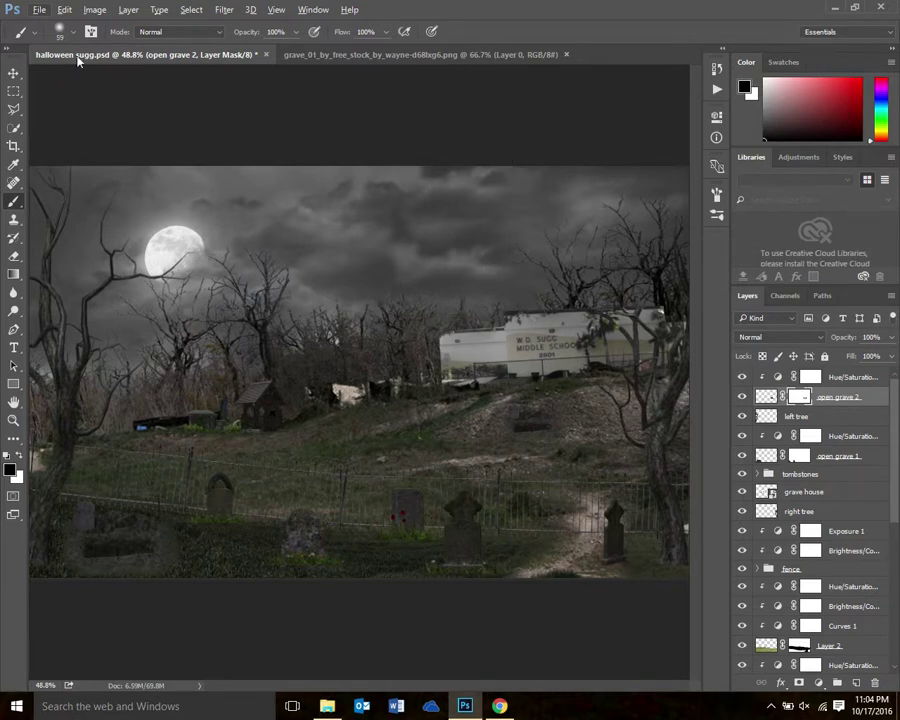
# Step: Save halloween sugg.psd
pyautogui.click(40, 10)
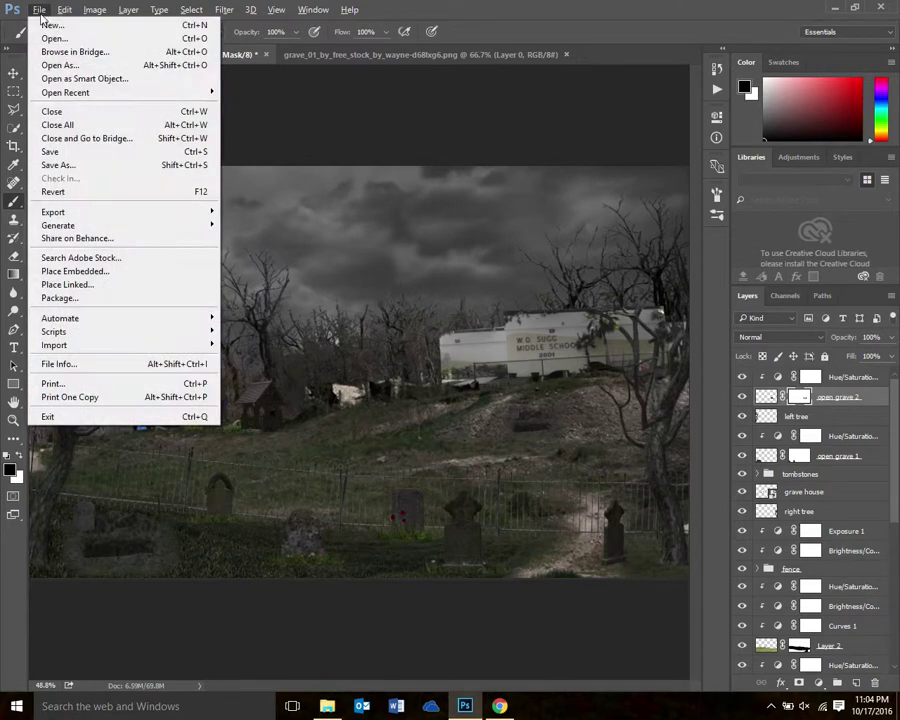
pyautogui.click(58, 150)
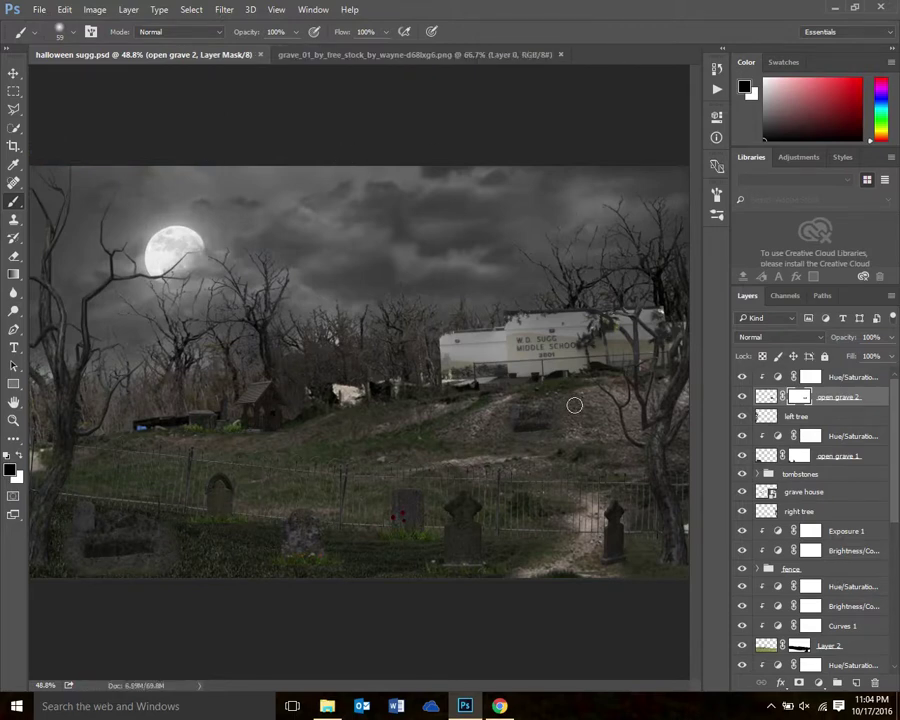